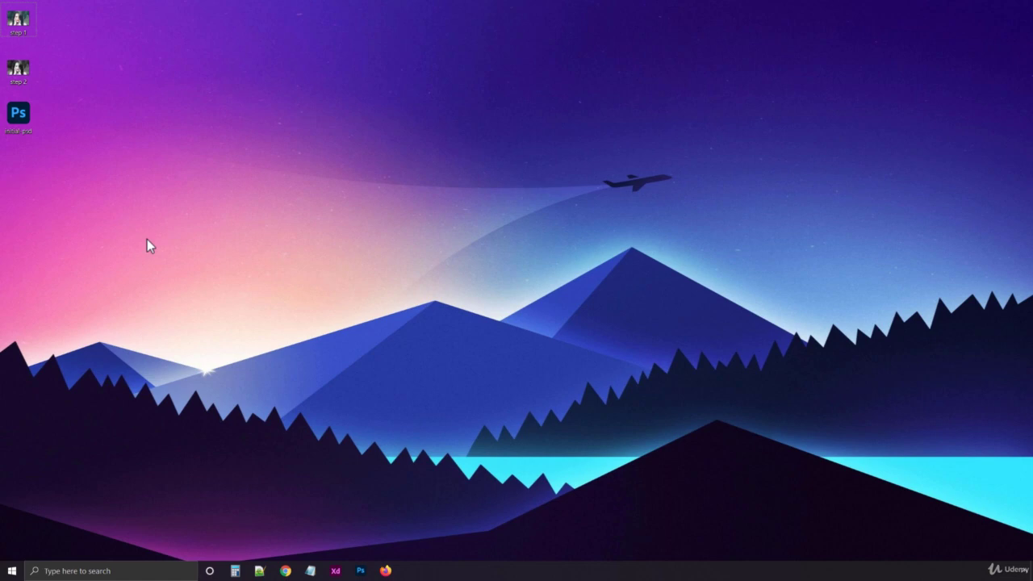
View the step 1 and step 2 images from the desktop to compare the color photo with the selective-color version.
double_click(19, 23)
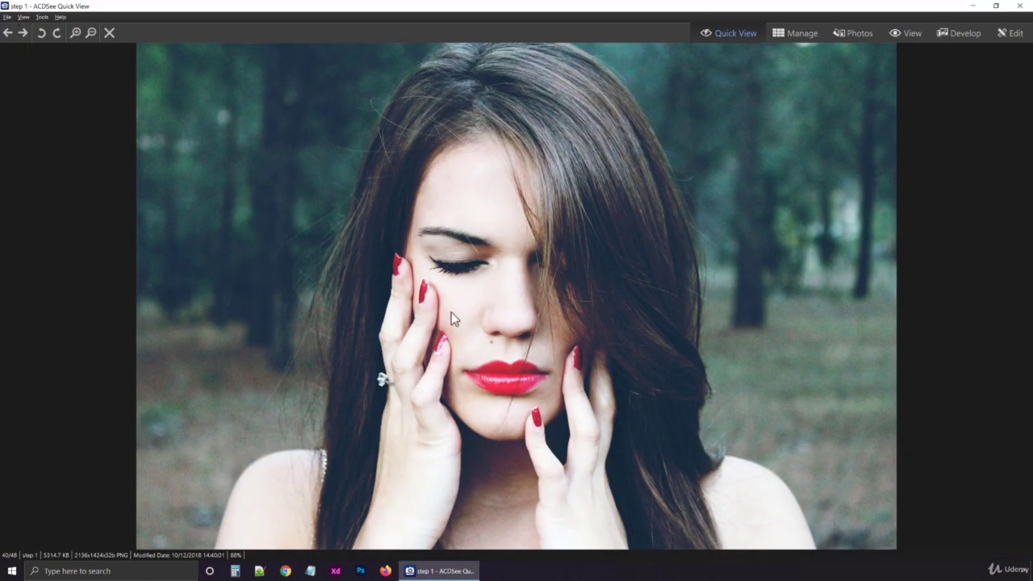
scroll(451, 313, "down", 1)
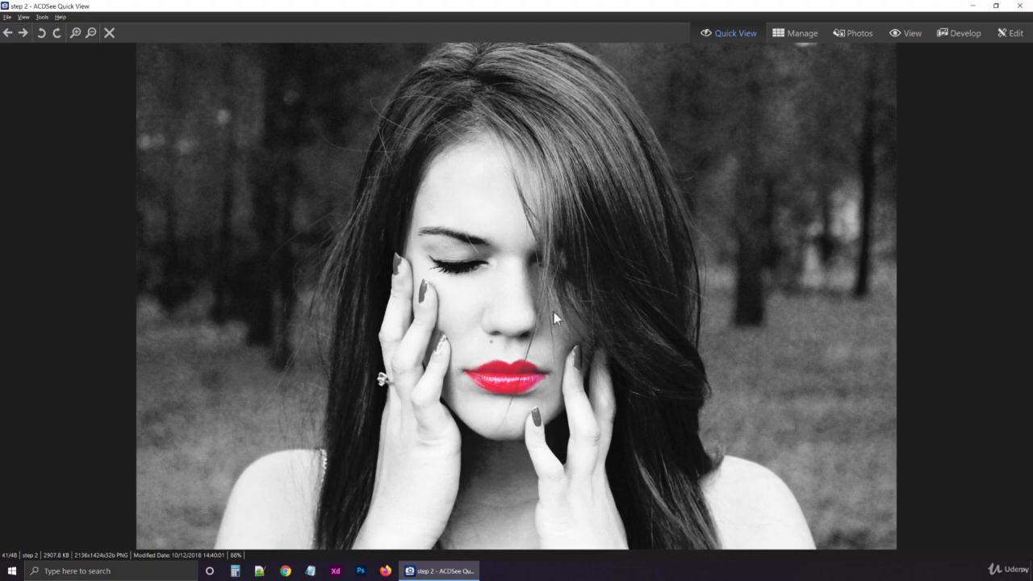
key("Escape")
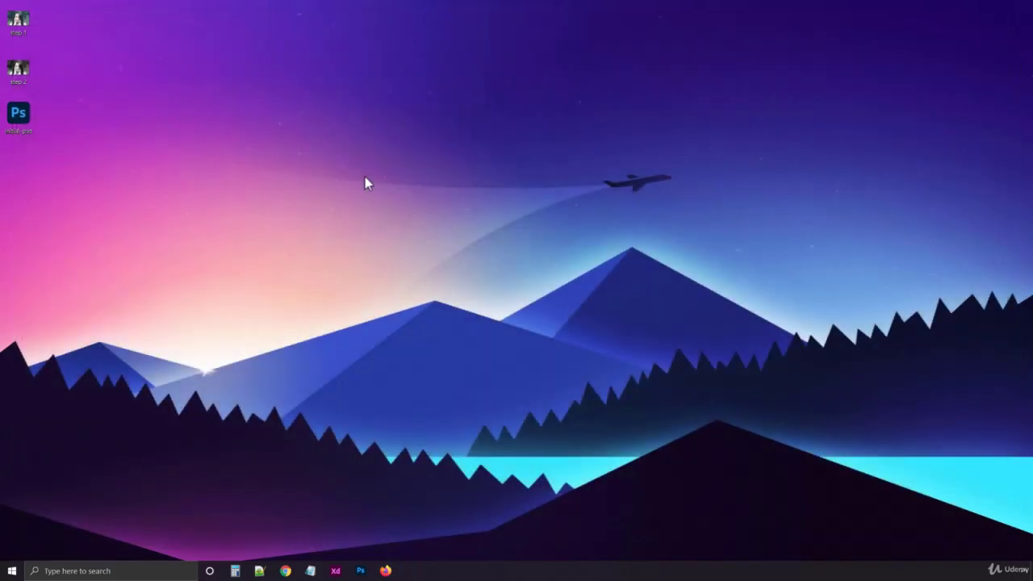
left_click(18, 20)
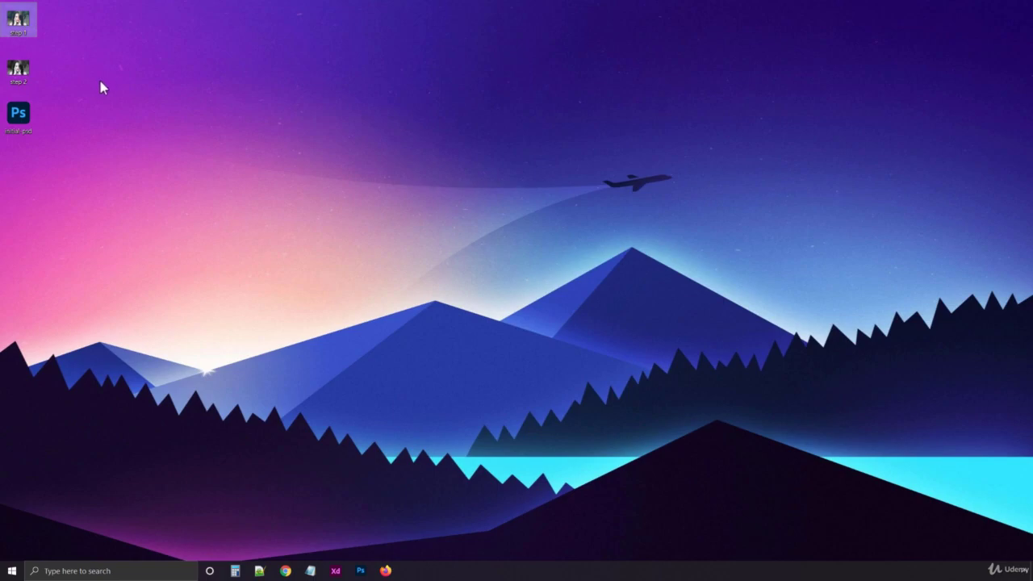
right_click(21, 24)
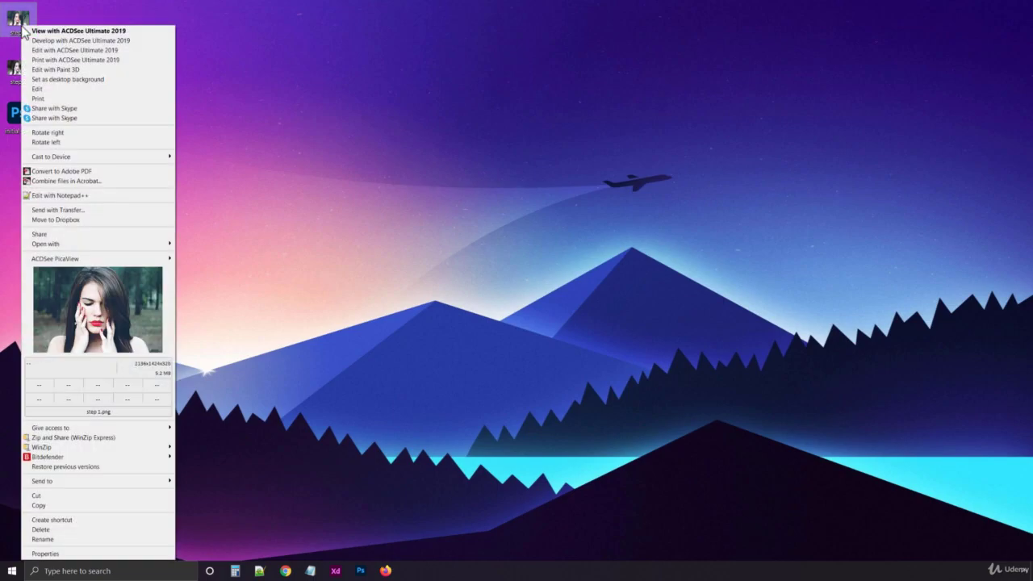
mouse_move(106, 244)
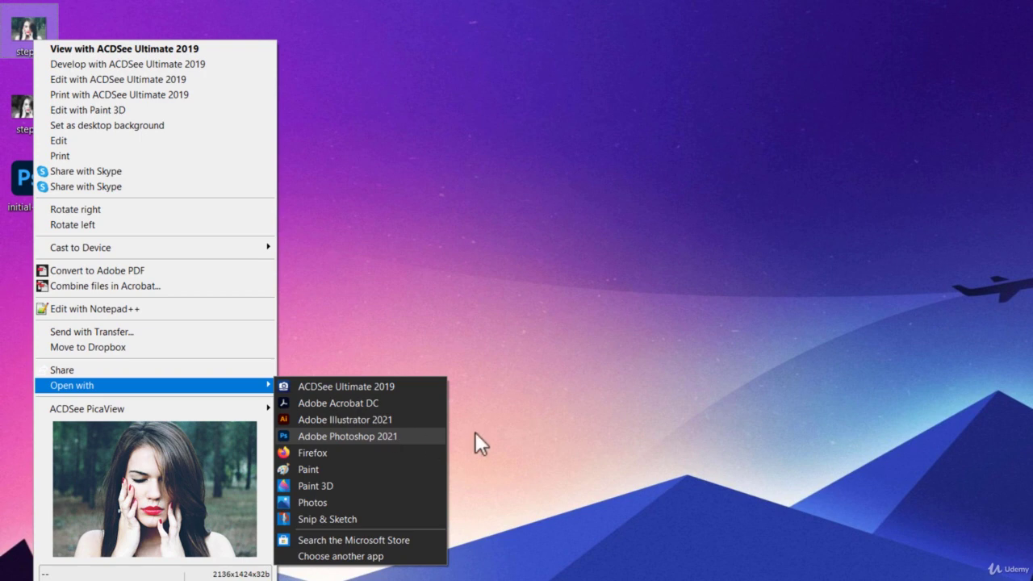
left_click(567, 427)
Open the initial-psd file from the desktop in Photoshop.
left_click(38, 178)
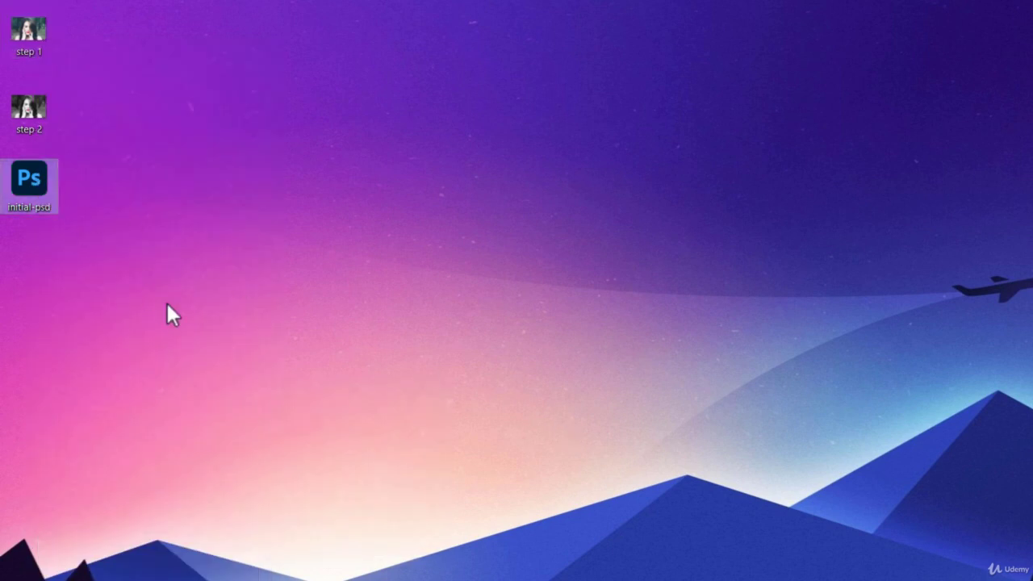
double_click(37, 173)
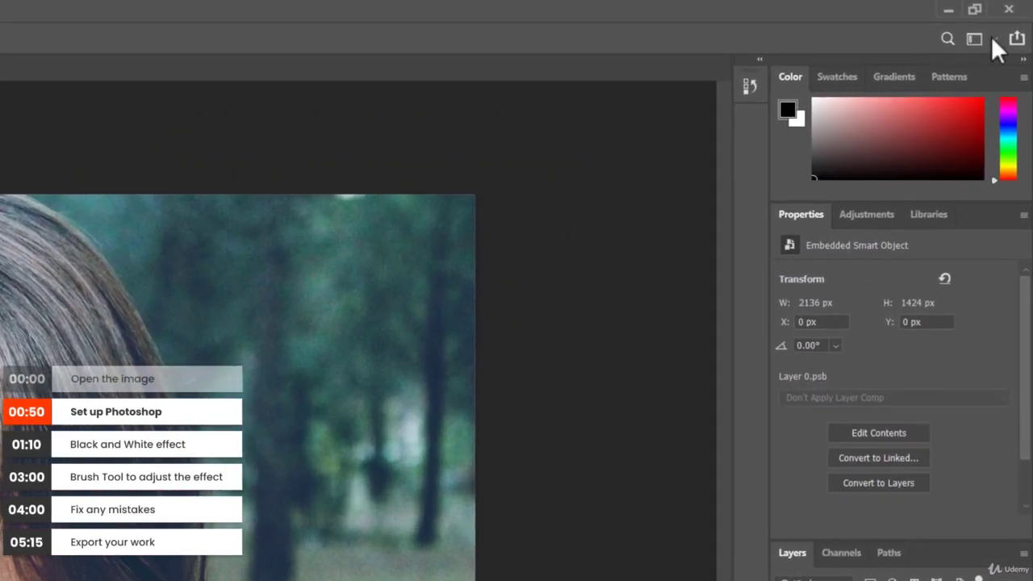
Choose the Essentials workspace and reset it to its default layout.
left_click(994, 37)
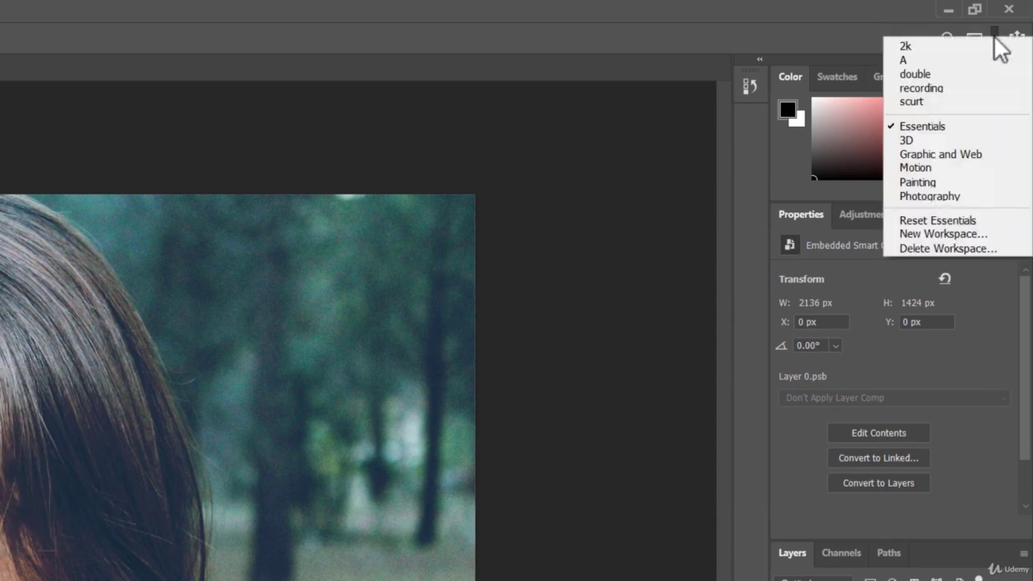
left_click(952, 125)
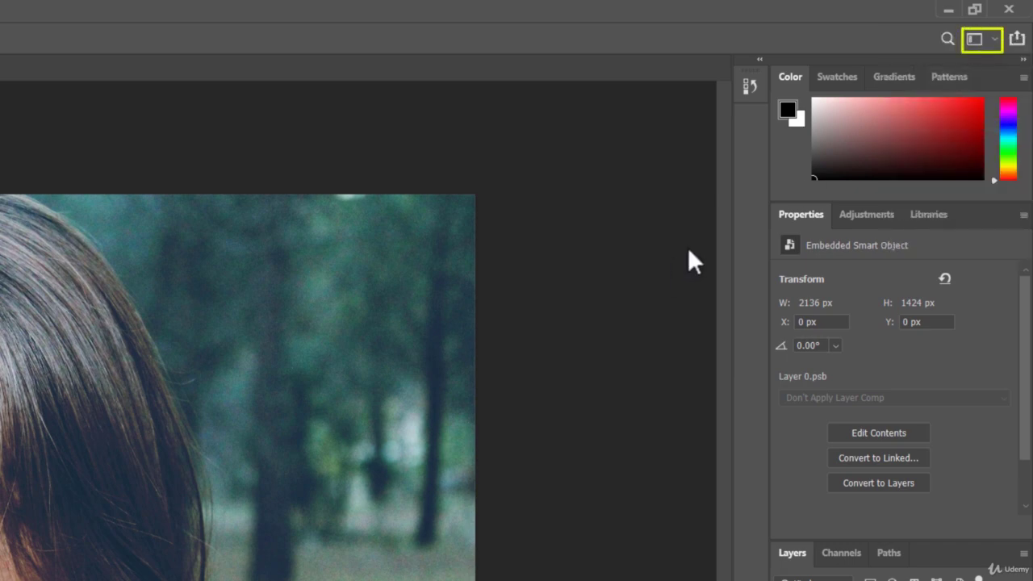
left_click(994, 38)
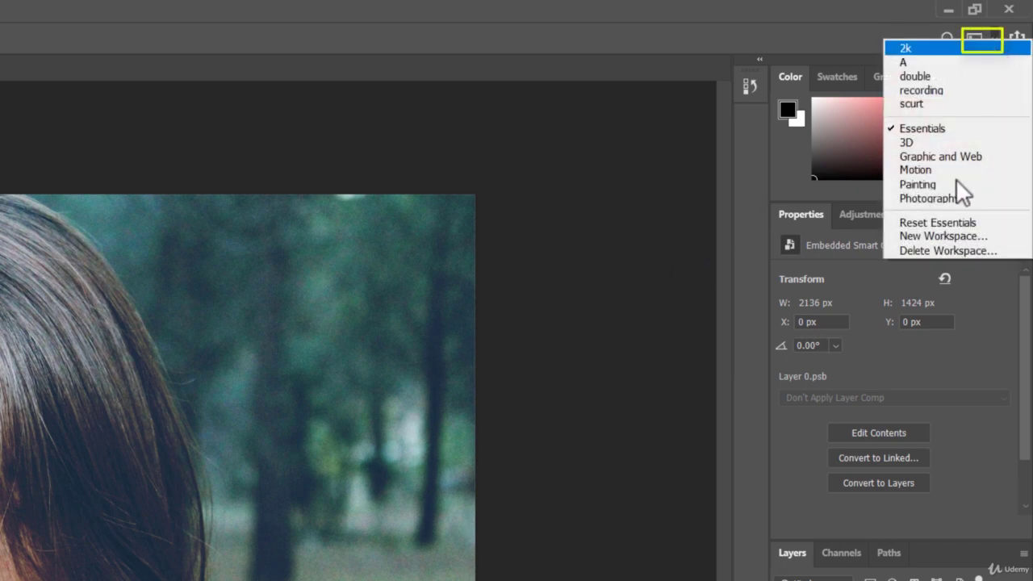
left_click(947, 223)
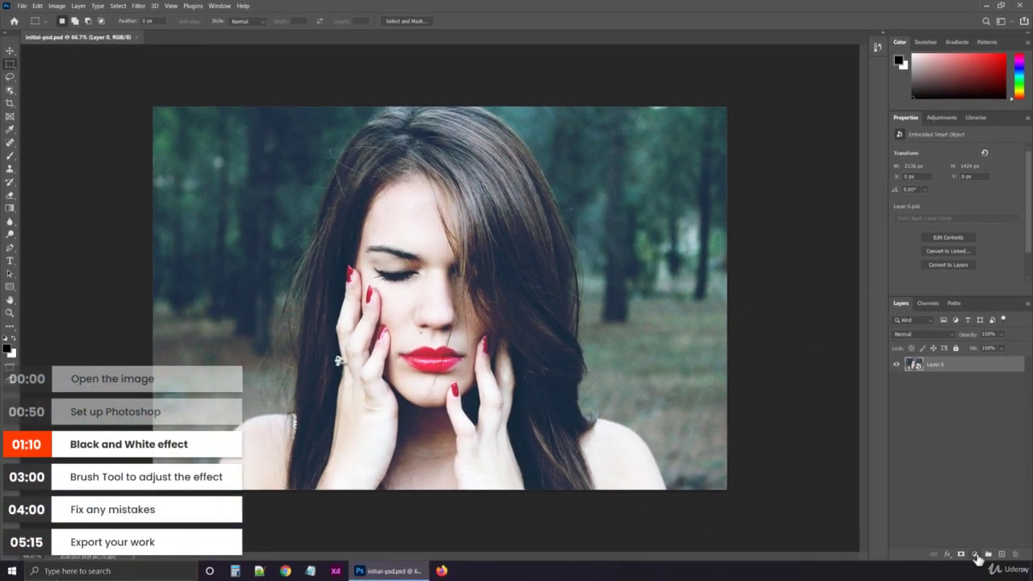
Add a Black & White adjustment layer above the portrait layer.
left_click(975, 555)
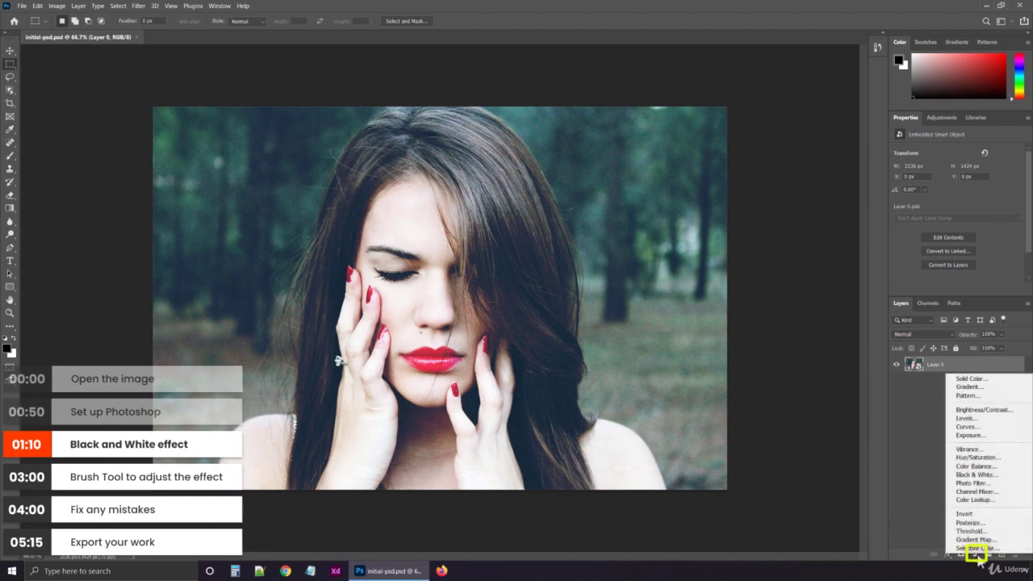
left_click(999, 477)
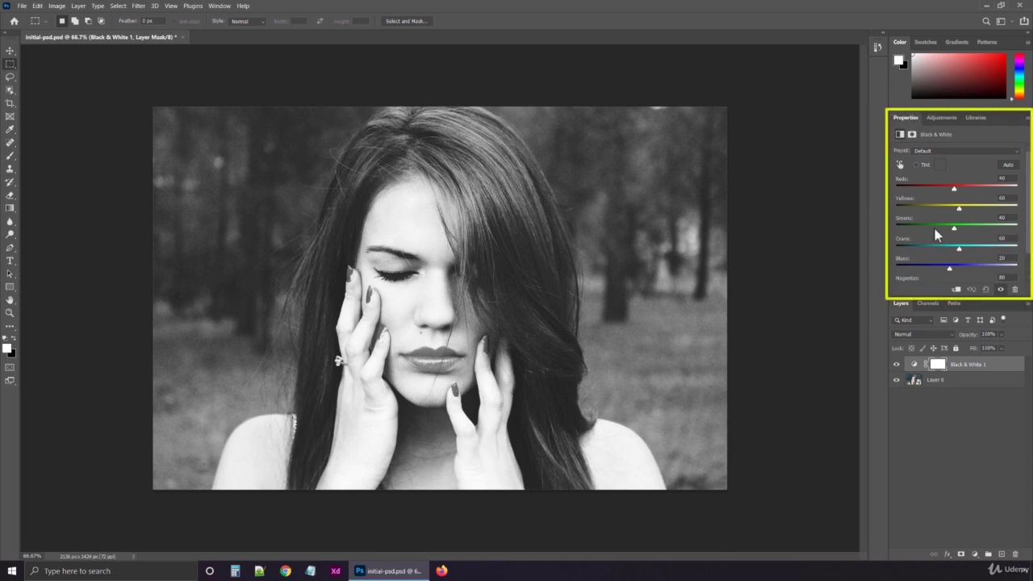
Try lowering all six color values of the Black & White adjustment, including Yellows to -10 and Blues to -52.
left_click_drag(954, 189, 946, 257)
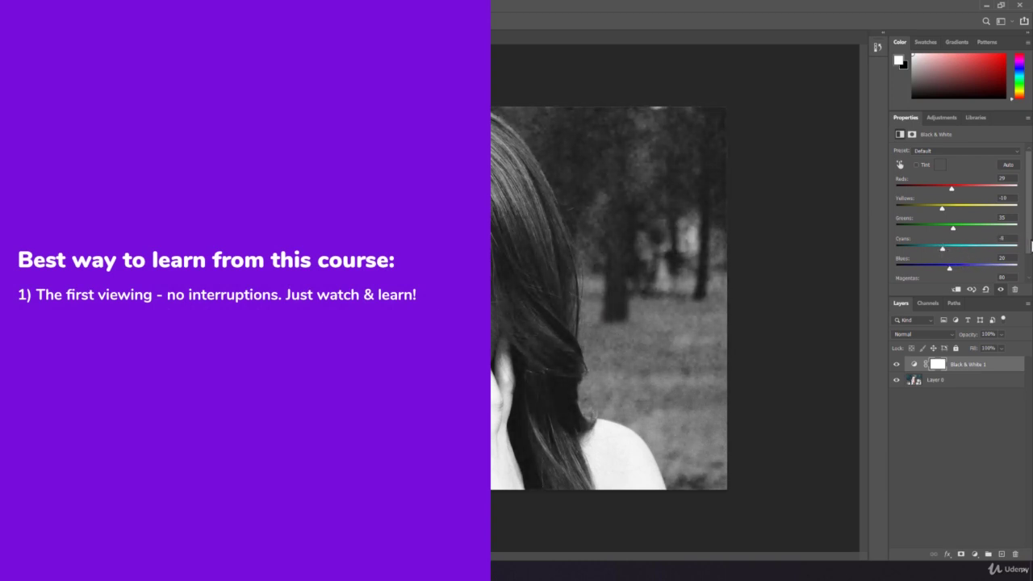
scroll(1030, 245, "down", 2)
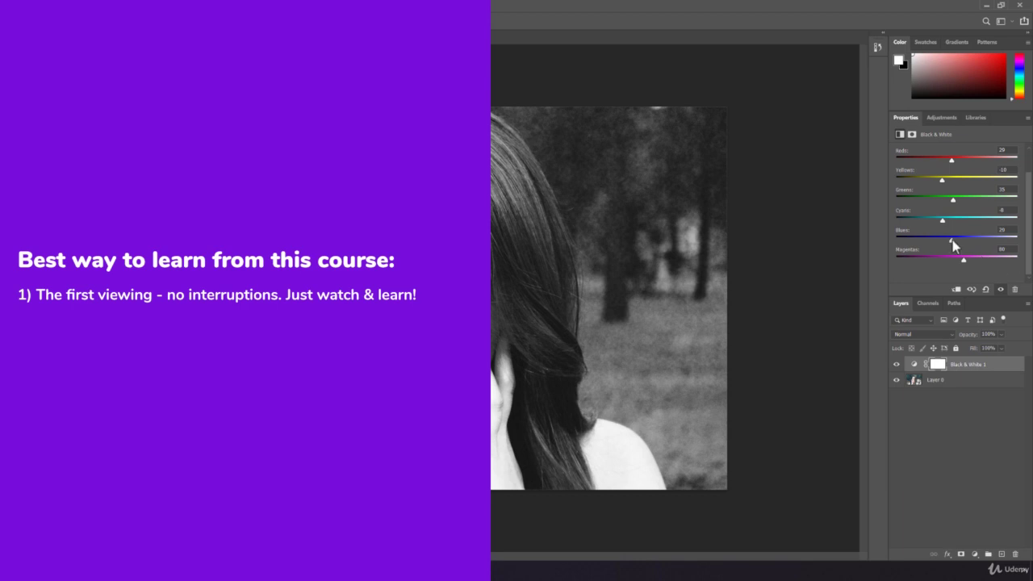
left_click_drag(951, 240, 933, 258)
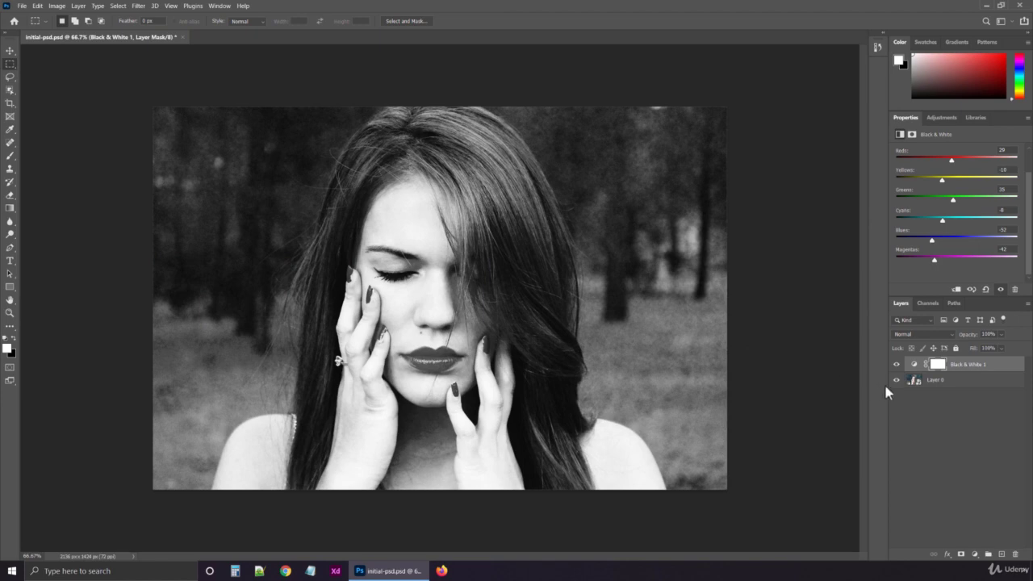
Toggle the visibility of the Black & White adjustment layer to compare the portrait with and without the effect.
left_click(896, 365)
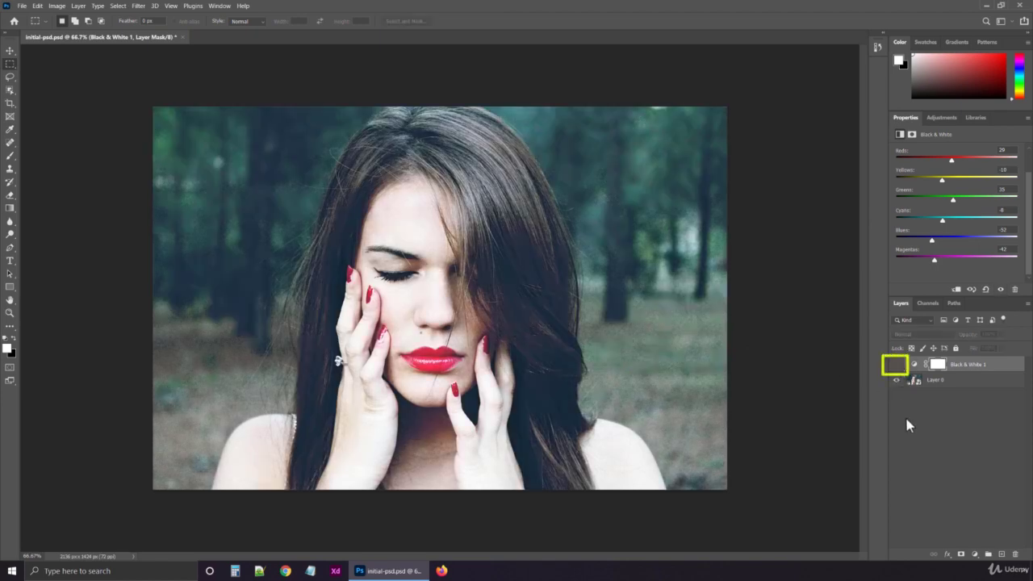
left_click(896, 365)
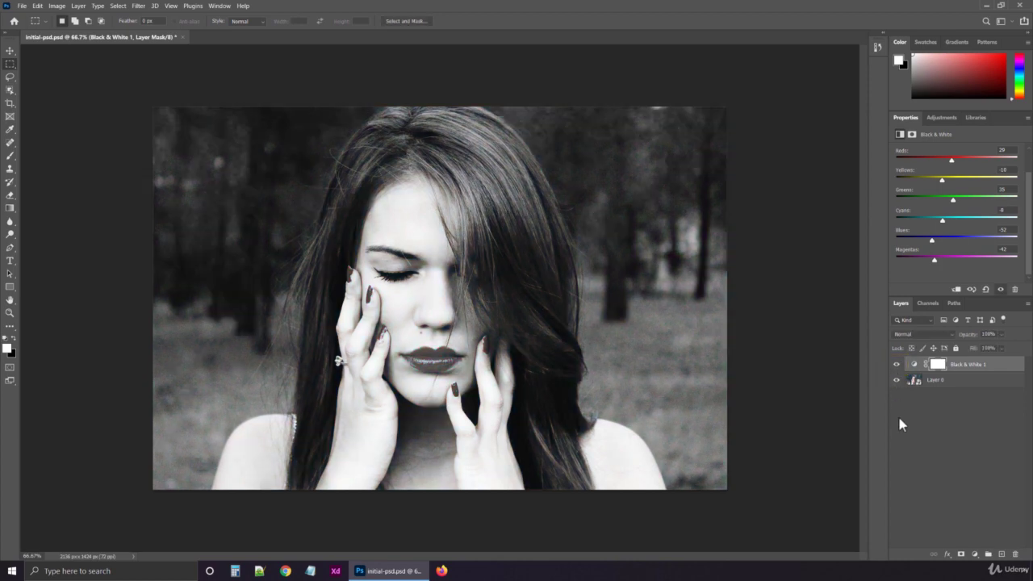
left_click(896, 366)
left_click(897, 366)
Reset the Black & White adjustment to its defaults, and set Blues to -96 and Magentas to -25.
left_click(989, 292)
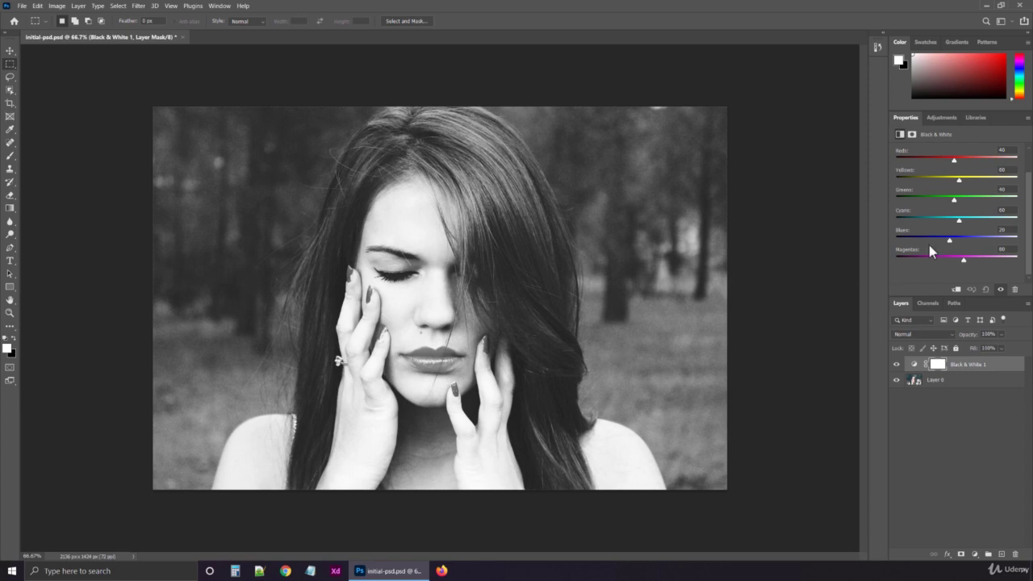
left_click_drag(949, 243, 922, 242)
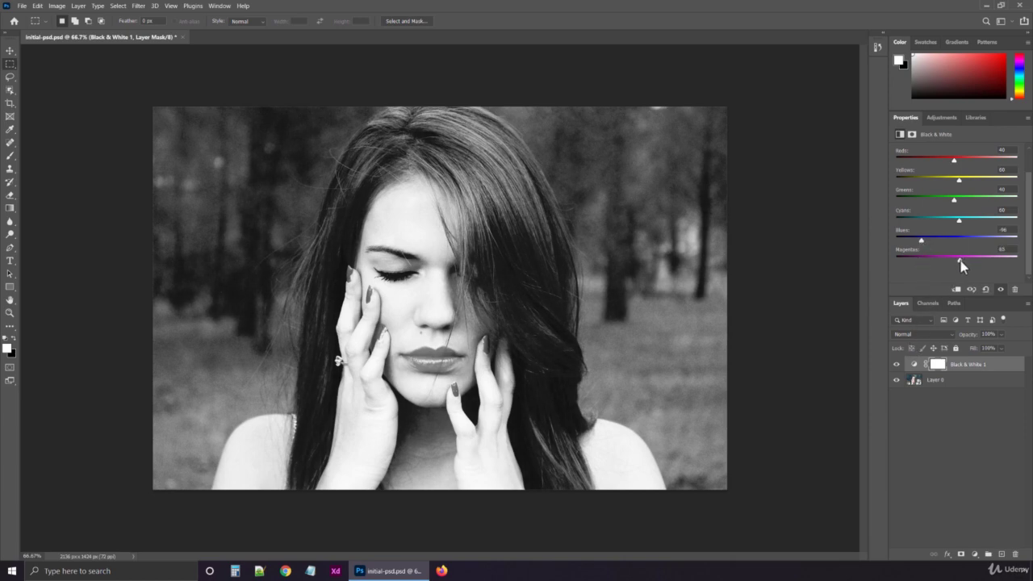
left_click_drag(964, 261, 939, 261)
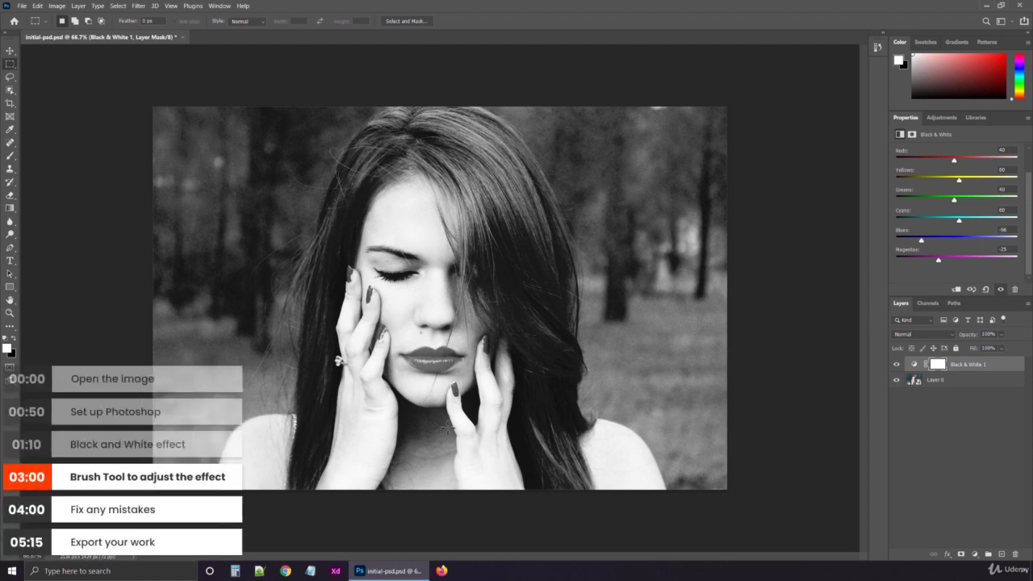
Set up the Brush Tool with a soft round tip, 60 px in size and 0% hardness.
key("b")
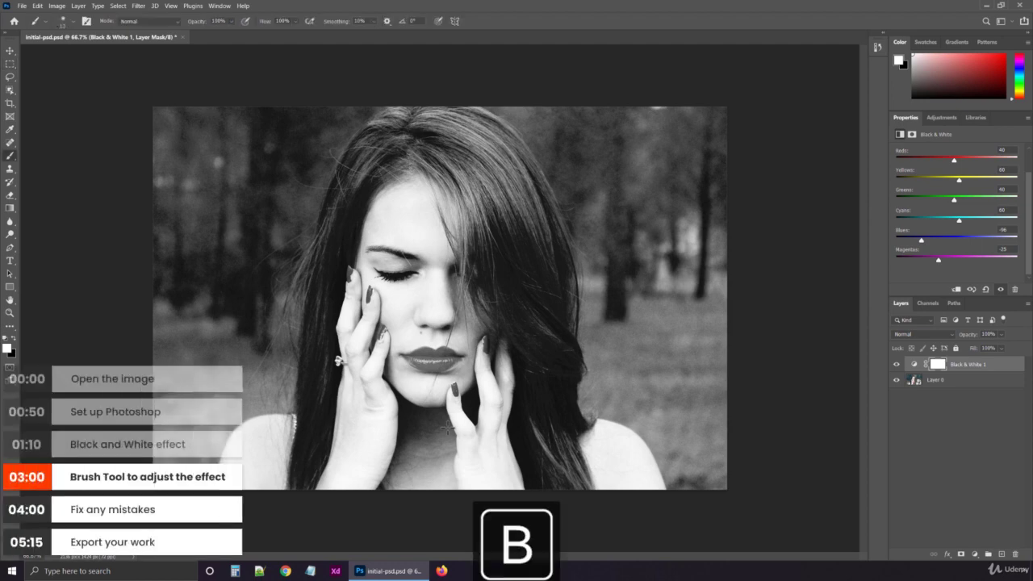
right_click(11, 157)
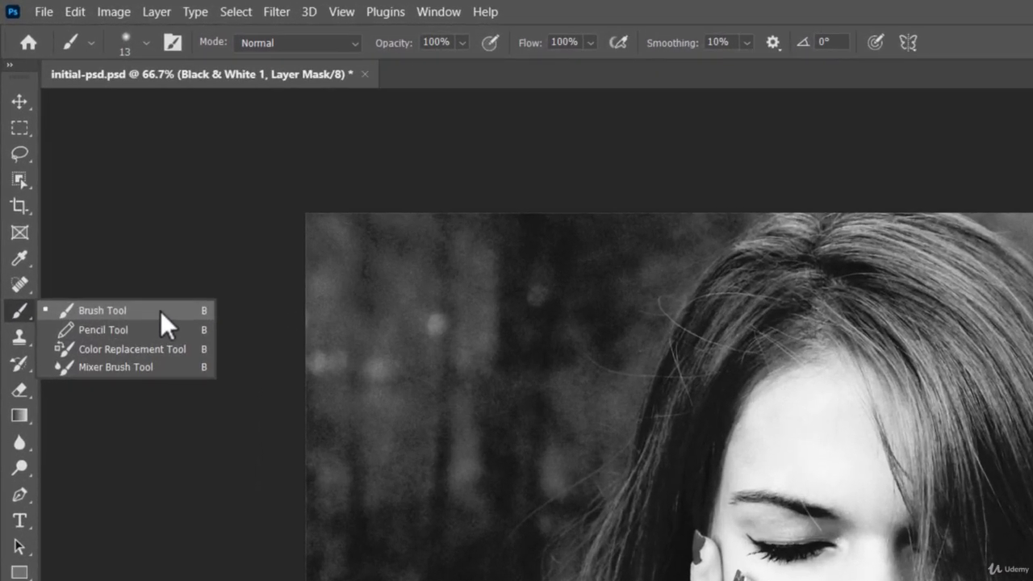
left_click(160, 313)
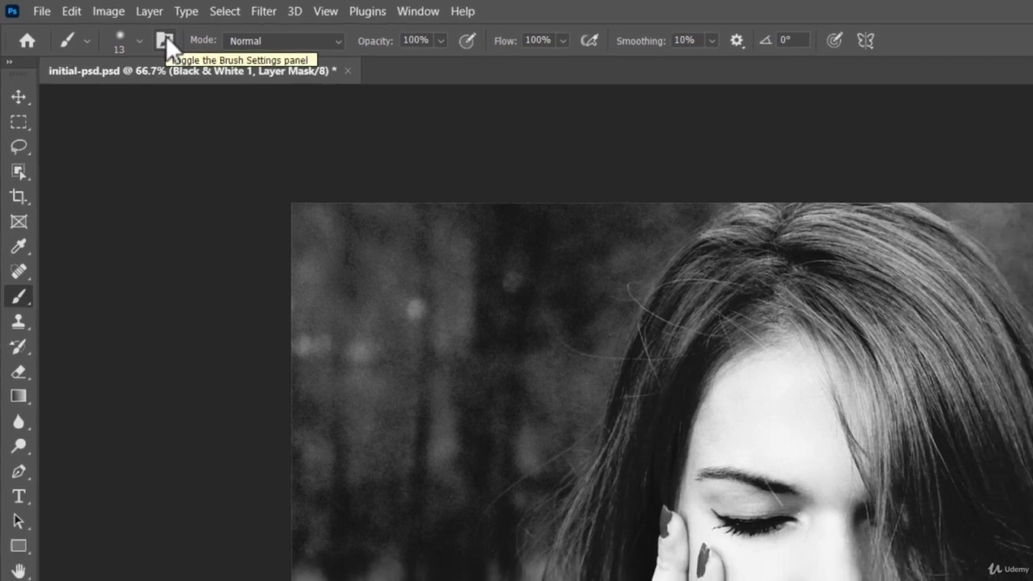
left_click(174, 38)
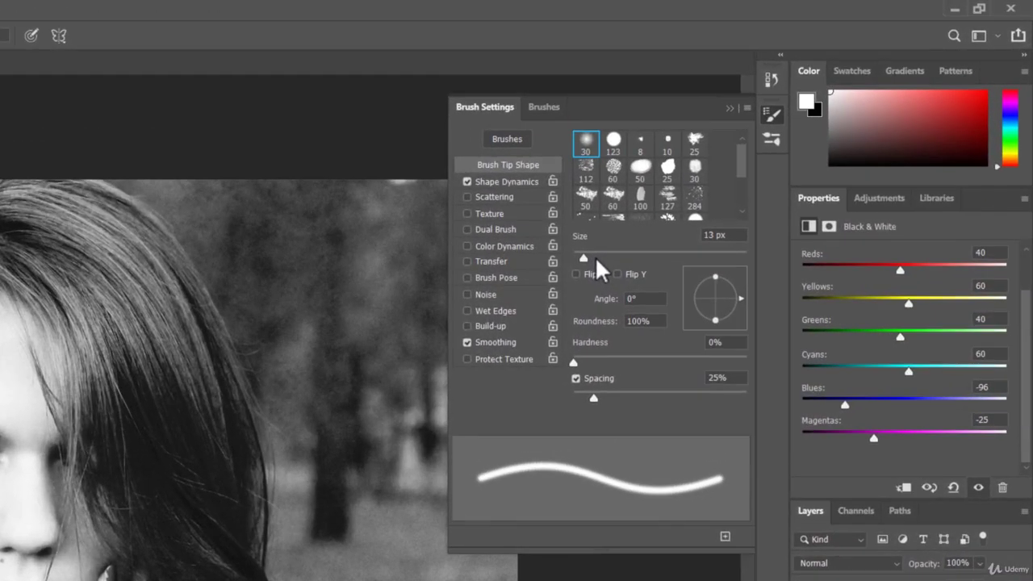
left_click(596, 258)
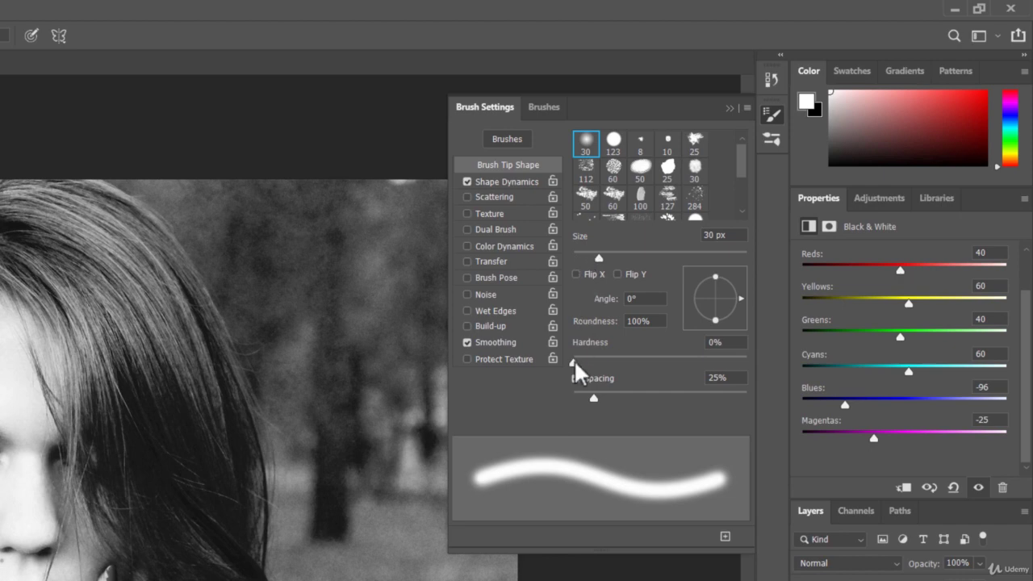
left_click_drag(574, 359, 585, 362)
left_click_drag(590, 360, 553, 361)
left_click_drag(598, 258, 625, 256)
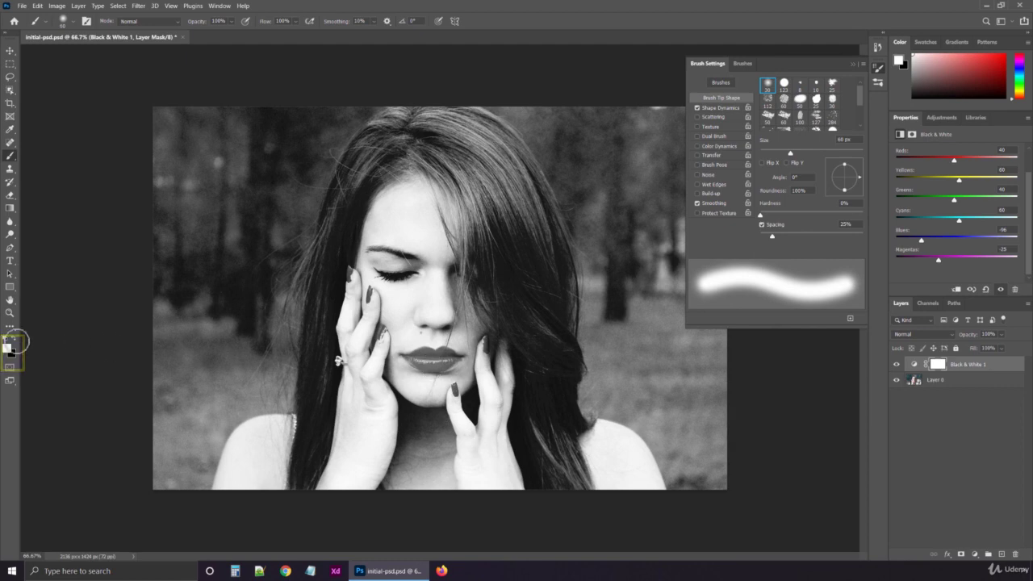
Paint with black on the Black & White layer mask over the lips and a patch of cheek beside the nose, revealing their original color.
key("x")
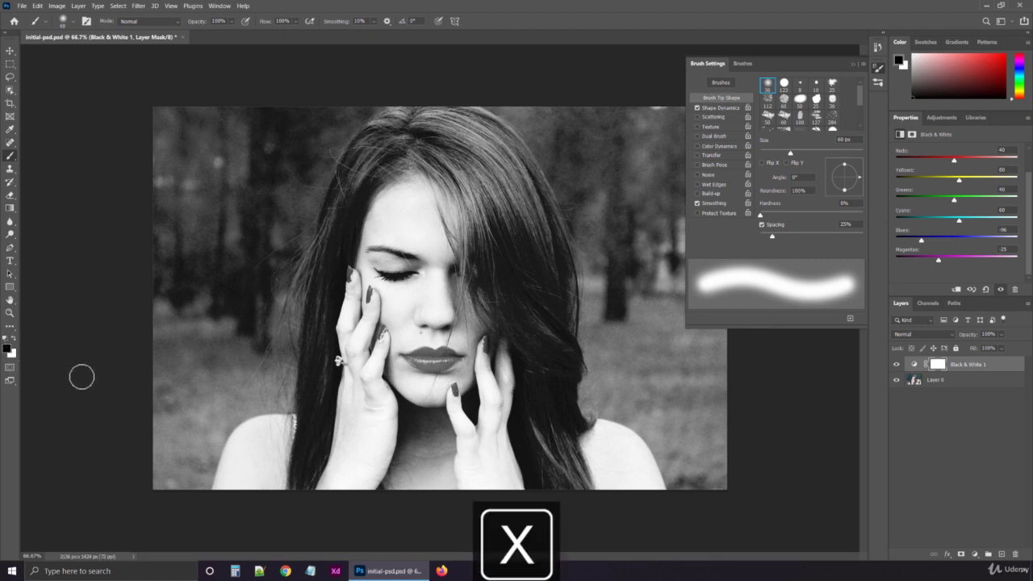
key("z")
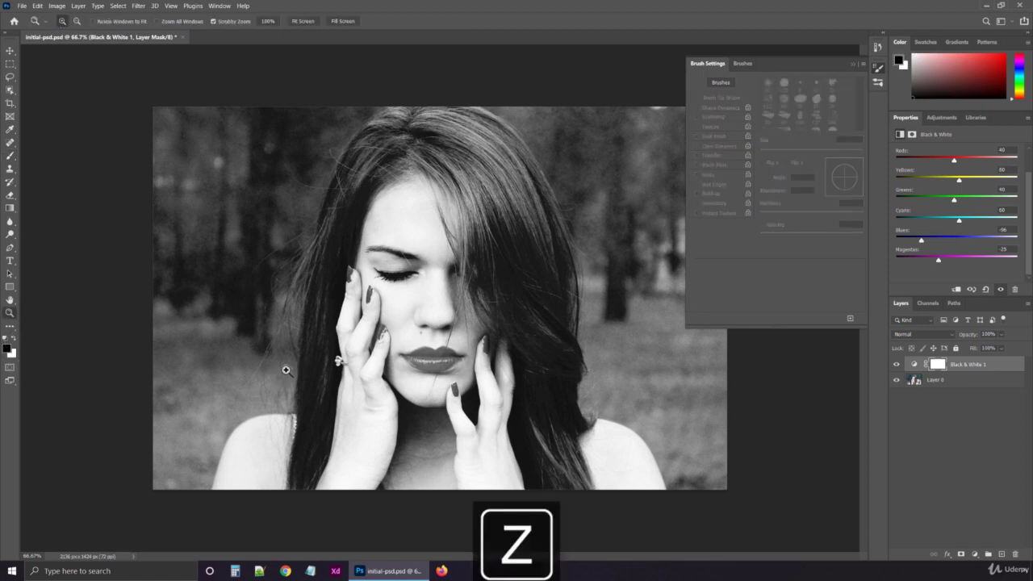
left_click(433, 358)
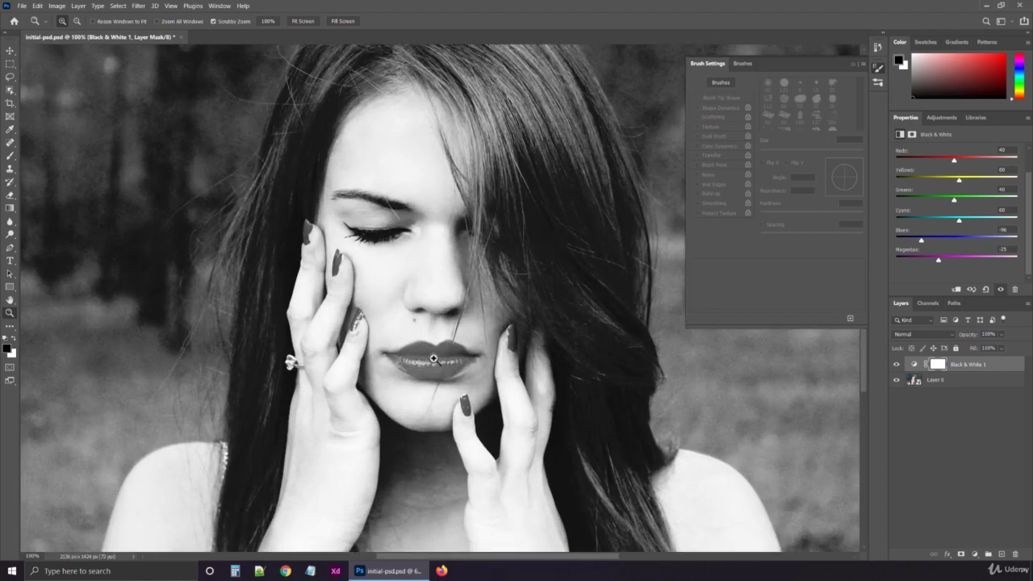
left_click(434, 359)
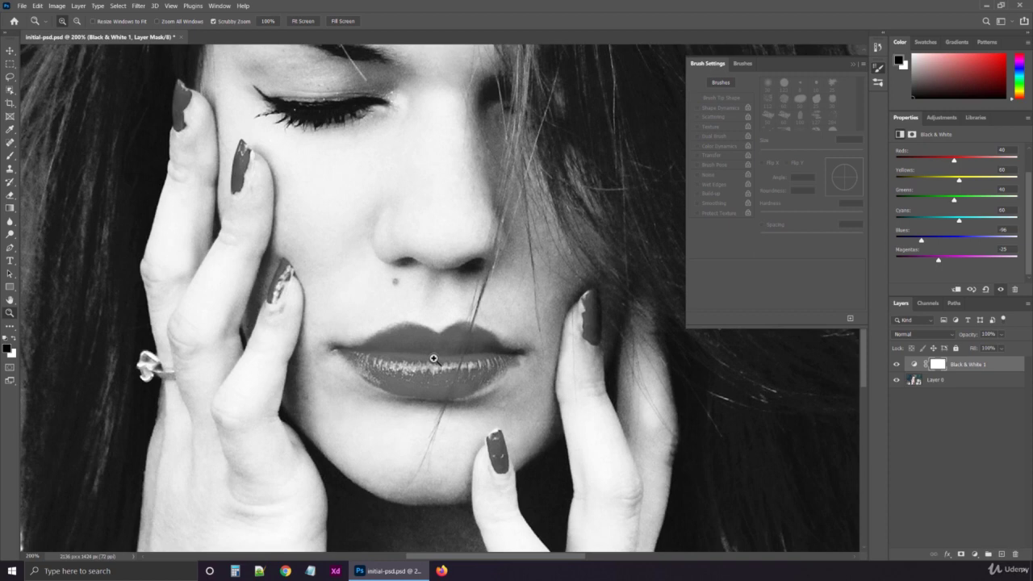
key("b")
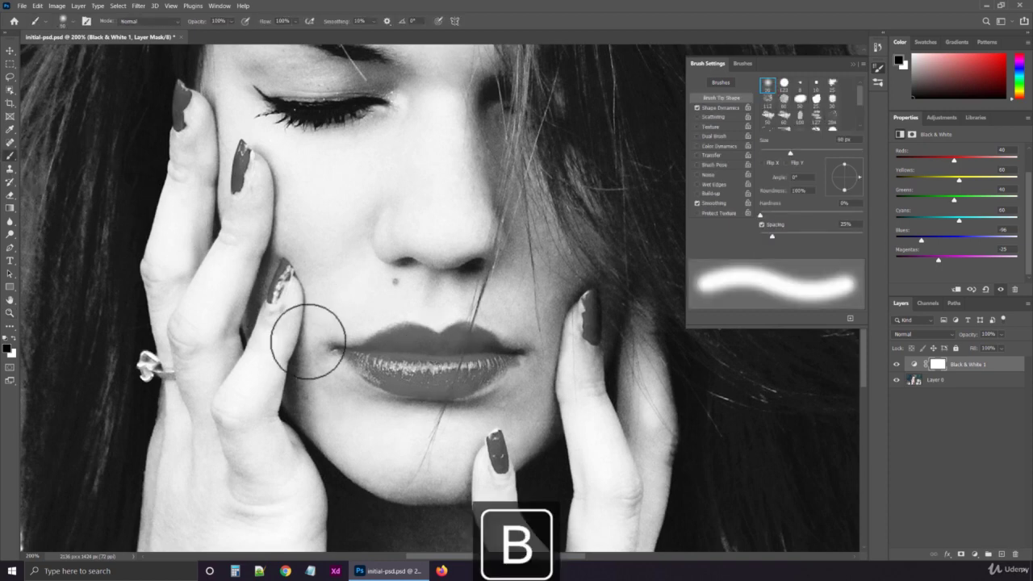
mouse_move(380, 362)
left_mouse_down()
mouse_move(424, 372)
mouse_move(462, 362)
mouse_move(452, 351)
mouse_move(394, 356)
mouse_move(440, 362)
mouse_move(460, 351)
mouse_move(468, 365)
mouse_move(404, 367)
mouse_move(373, 354)
mouse_move(412, 343)
mouse_move(432, 353)
mouse_move(445, 341)
mouse_move(467, 353)
mouse_move(514, 279)
mouse_move(526, 237)
mouse_move(490, 310)
mouse_move(551, 249)
mouse_move(519, 255)
mouse_move(586, 237)
mouse_move(456, 341)
left_mouse_up()
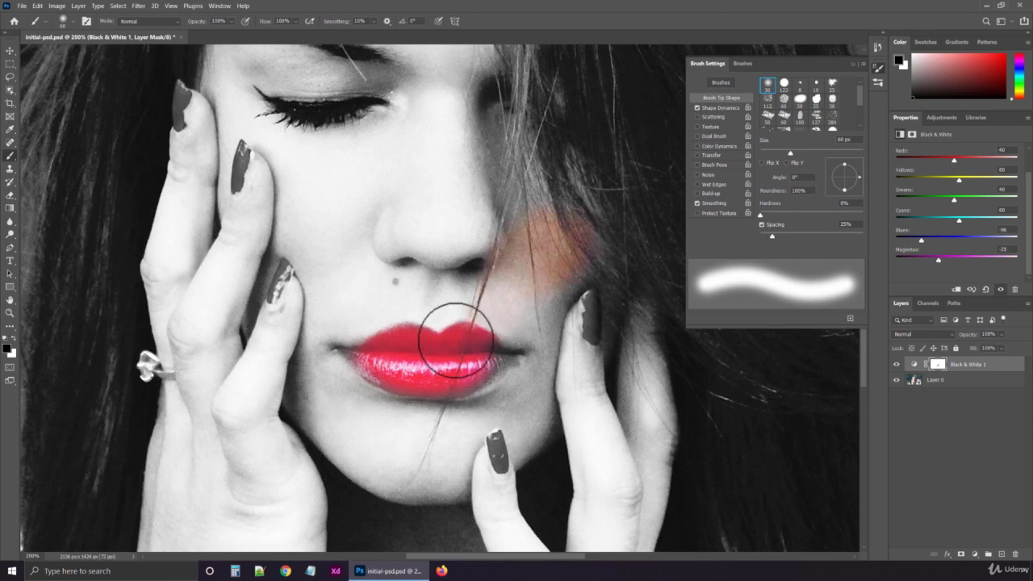
Paint with white on the Black & White layer mask over the colored cheek patch to restore its black-and-white effect.
key("x")
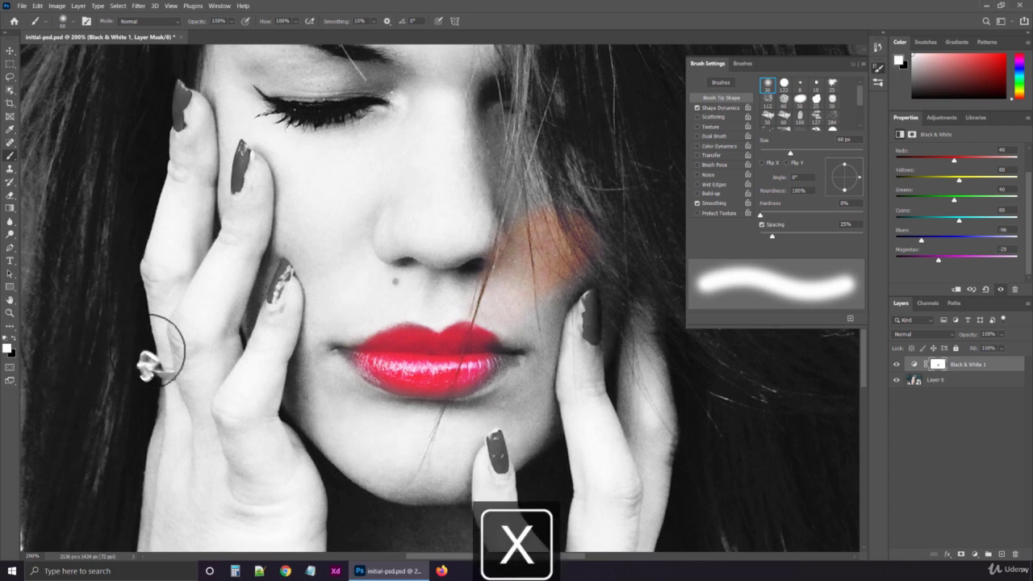
mouse_move(557, 226)
left_mouse_down()
mouse_move(517, 259)
mouse_move(548, 224)
mouse_move(552, 256)
mouse_move(487, 282)
mouse_move(541, 266)
mouse_move(526, 308)
mouse_move(465, 280)
mouse_move(502, 308)
mouse_move(542, 290)
left_mouse_up()
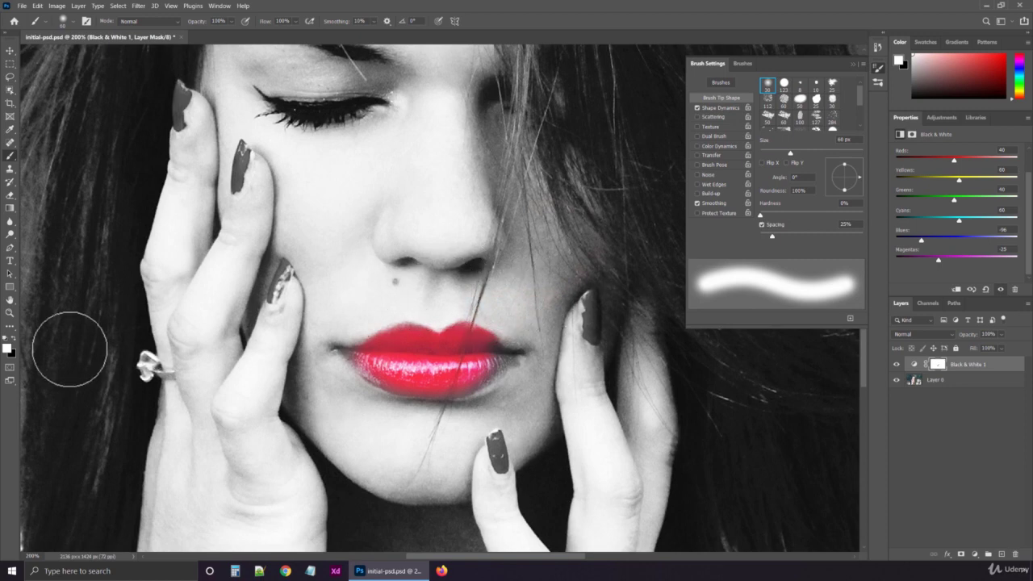
Paint with black on the layer mask to finish revealing the lips, using a 23 px brush for the mouth corners.
key("x")
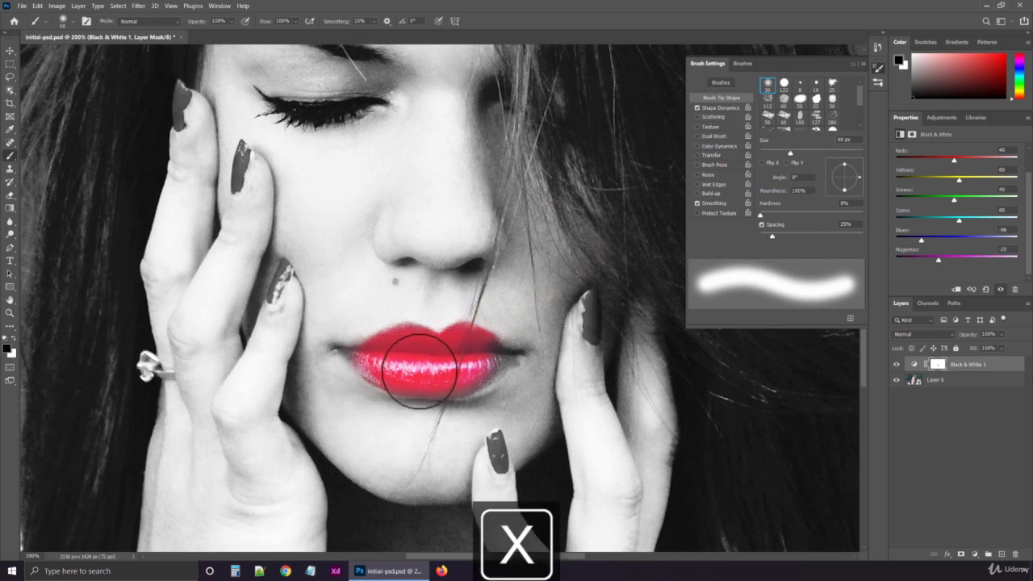
mouse_move(419, 370)
left_mouse_down()
mouse_move(473, 357)
mouse_move(438, 368)
mouse_move(461, 368)
mouse_move(463, 379)
left_mouse_up()
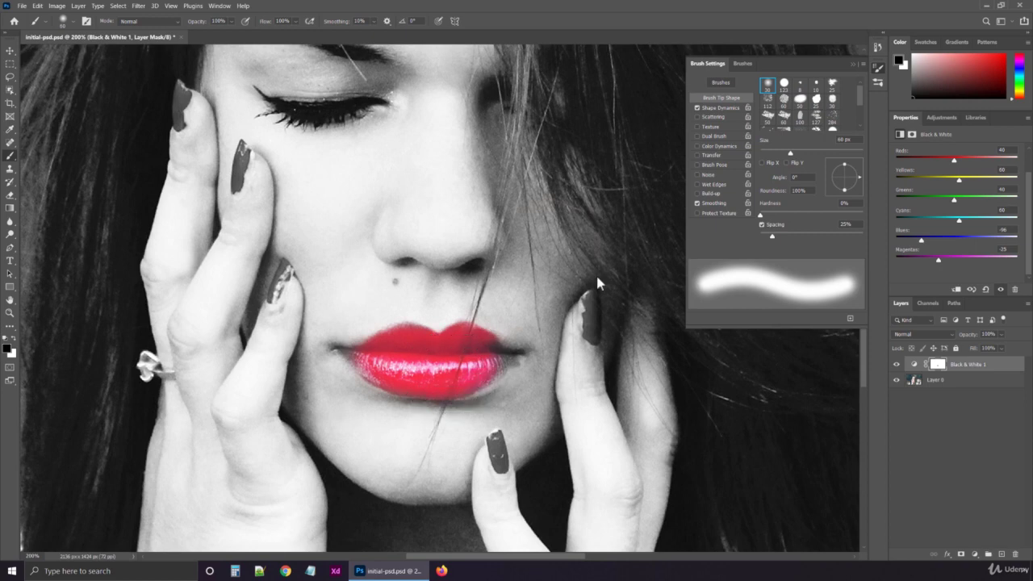
left_click_drag(776, 152, 771, 153)
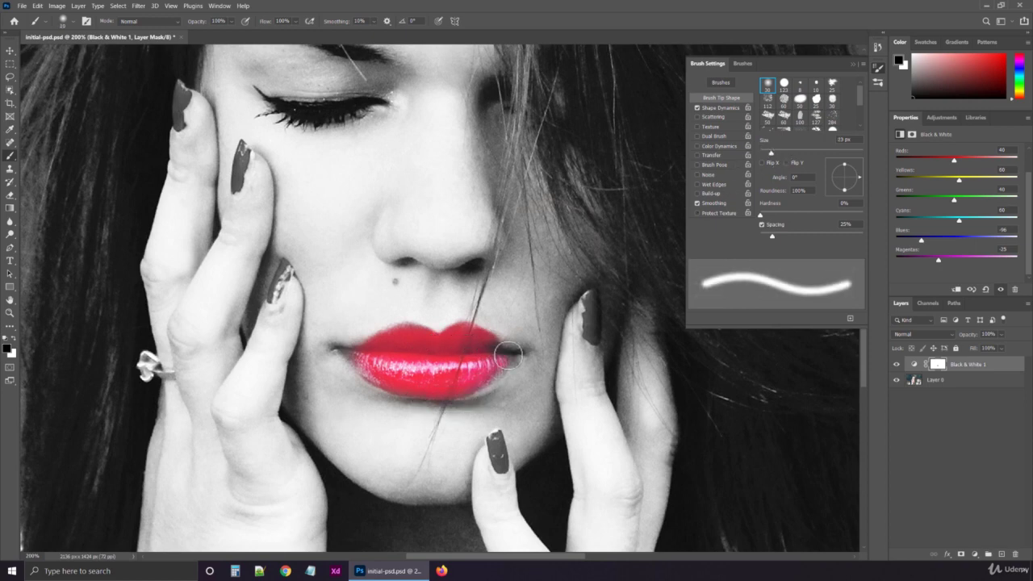
mouse_move(508, 355)
left_mouse_down()
mouse_move(485, 378)
mouse_move(510, 362)
mouse_move(486, 347)
mouse_move(507, 359)
mouse_move(483, 381)
mouse_move(510, 352)
mouse_move(401, 364)
mouse_move(346, 353)
mouse_move(383, 375)
mouse_move(373, 354)
mouse_move(505, 355)
left_mouse_up()
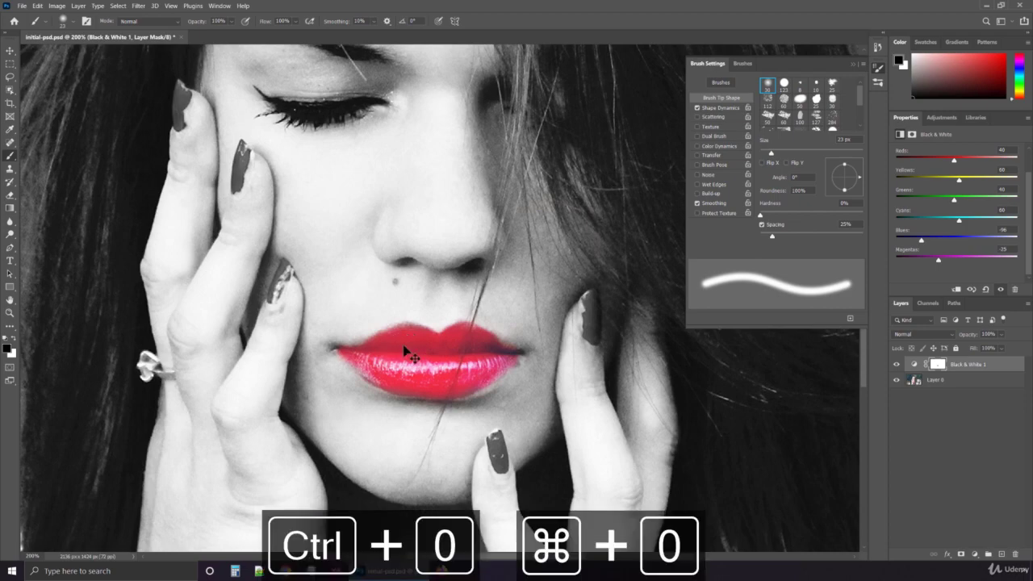
Compare the whole portrait with and without the Black & White adjustment by toggling the layer's visibility.
key("ctrl+0")
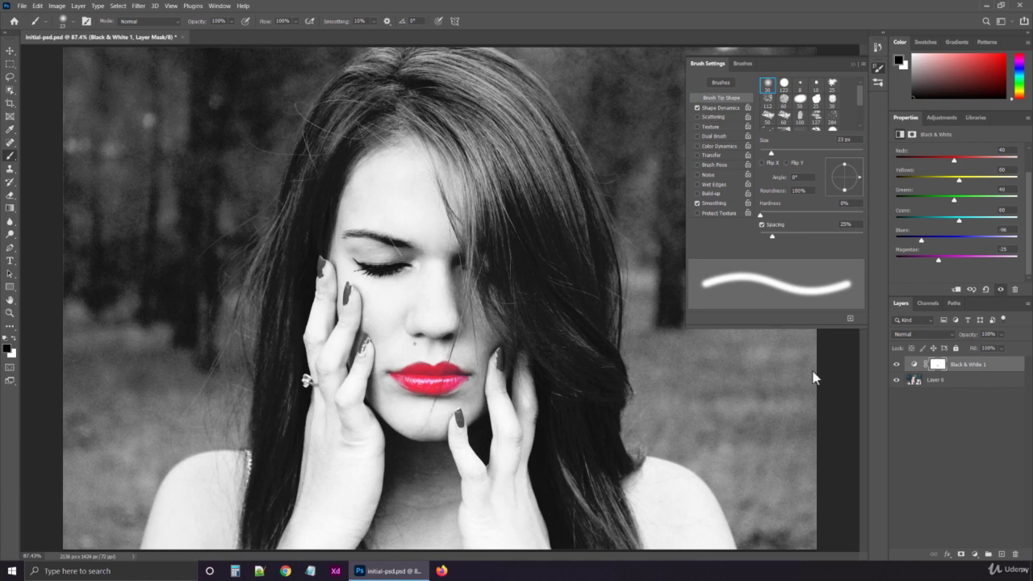
left_click(896, 364)
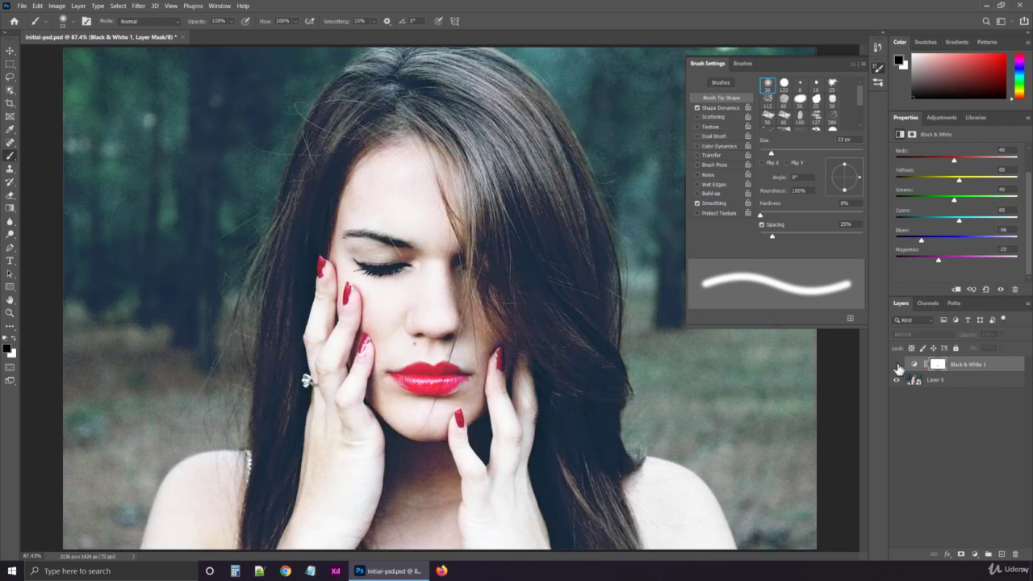
left_click(897, 366)
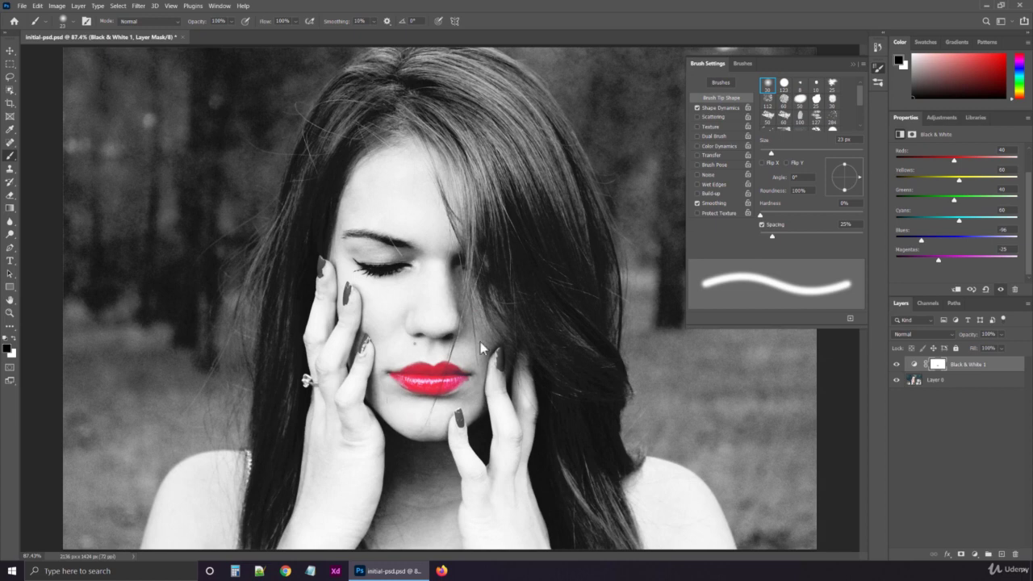
Close the Brush Settings and set the Blues value of the Black & White adjustment to -102.
left_click(876, 72)
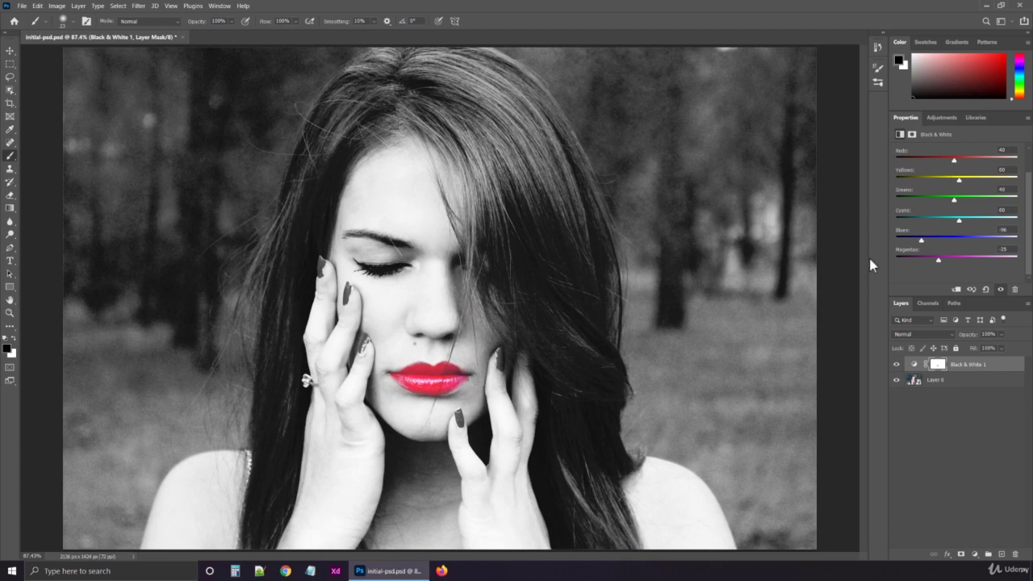
mouse_move(948, 240)
left_mouse_down()
mouse_move(931, 240)
mouse_move(969, 240)
mouse_move(905, 242)
mouse_move(933, 240)
left_mouse_up()
Paint with black on the layer mask over the fingernail just below the closed eye to reveal its red color.
key("z")
left_click(359, 333)
left_click(353, 316)
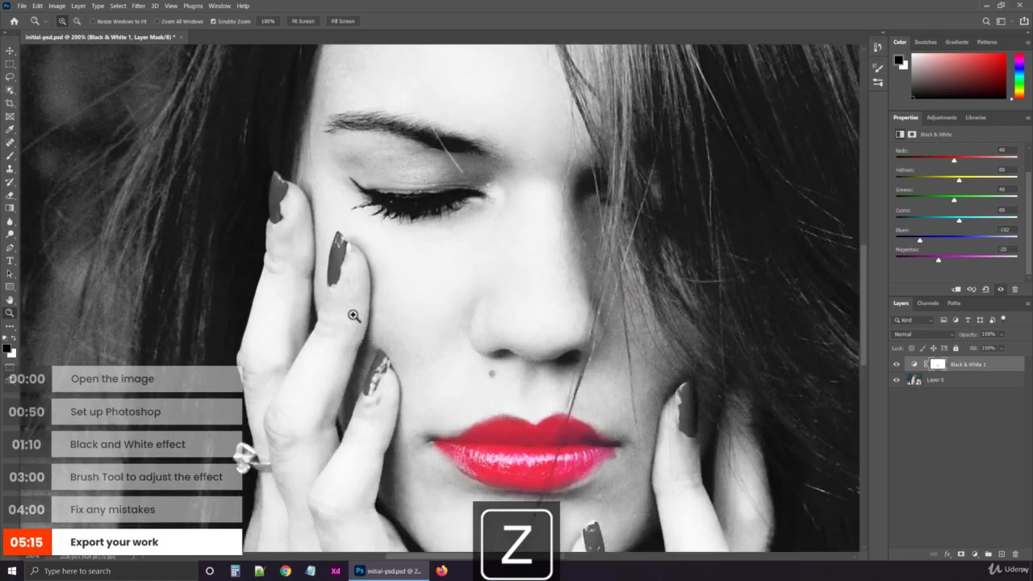
left_click(353, 316)
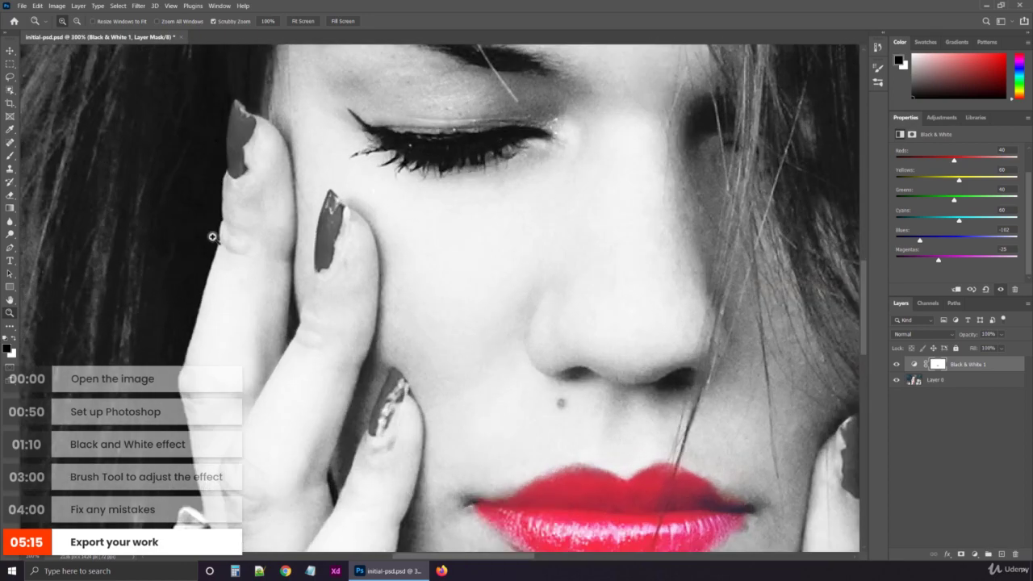
key("b")
mouse_move(334, 212)
left_mouse_down()
mouse_move(323, 253)
mouse_move(334, 199)
left_mouse_up()
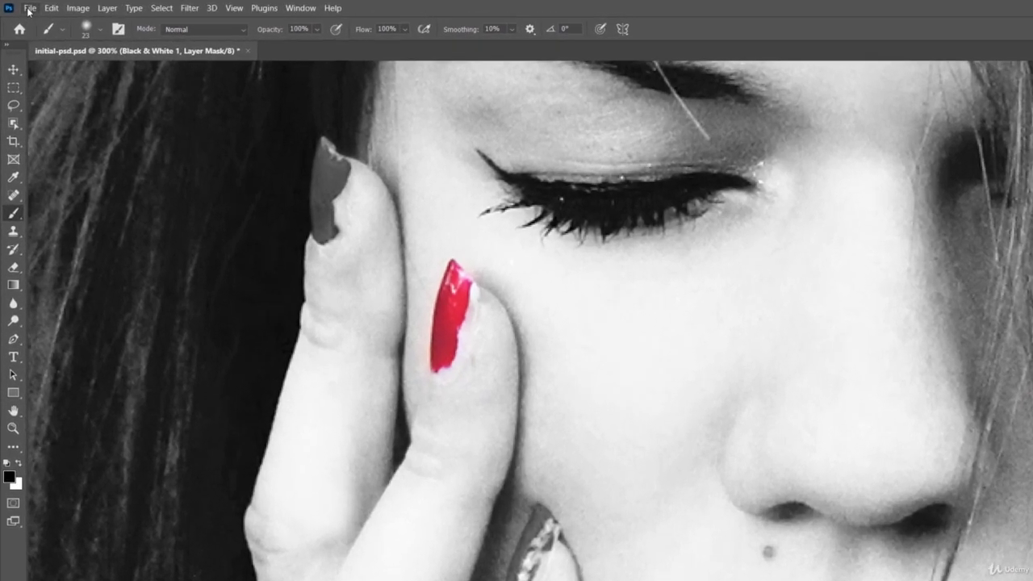
Set up an Export As of the image in JPG format with 80% quality.
left_click(22, 6)
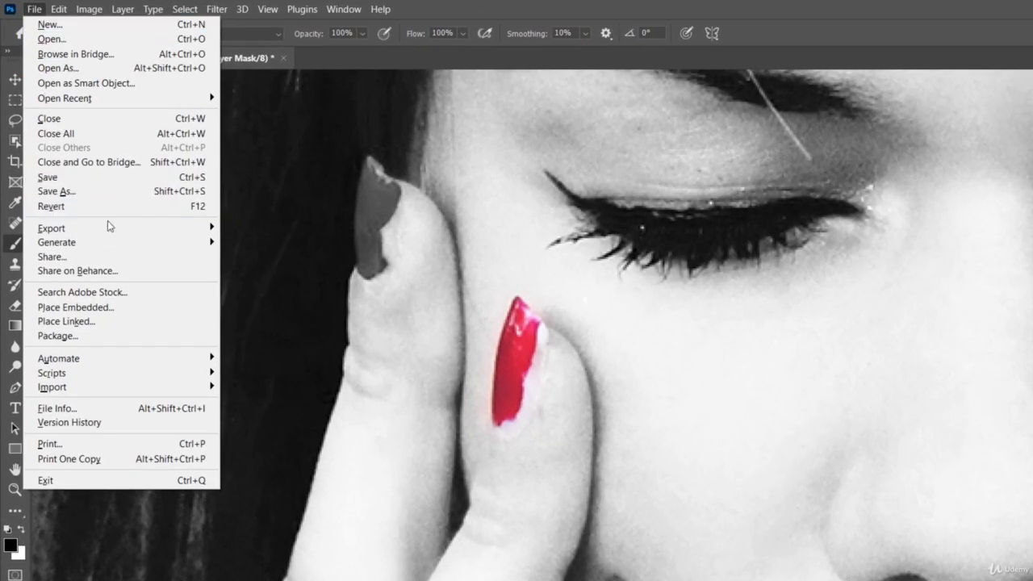
mouse_move(139, 230)
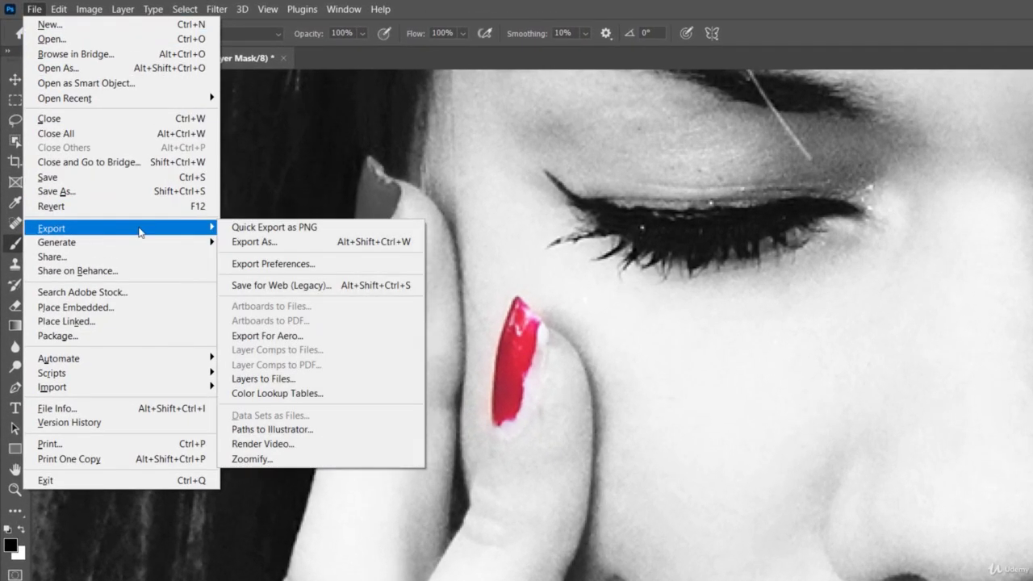
left_click(310, 243)
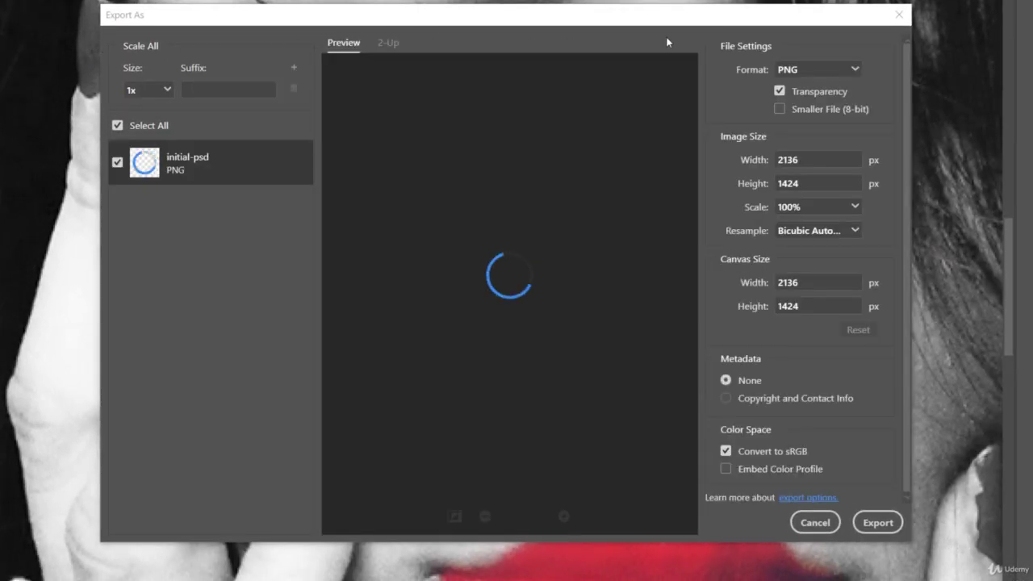
left_click(834, 76)
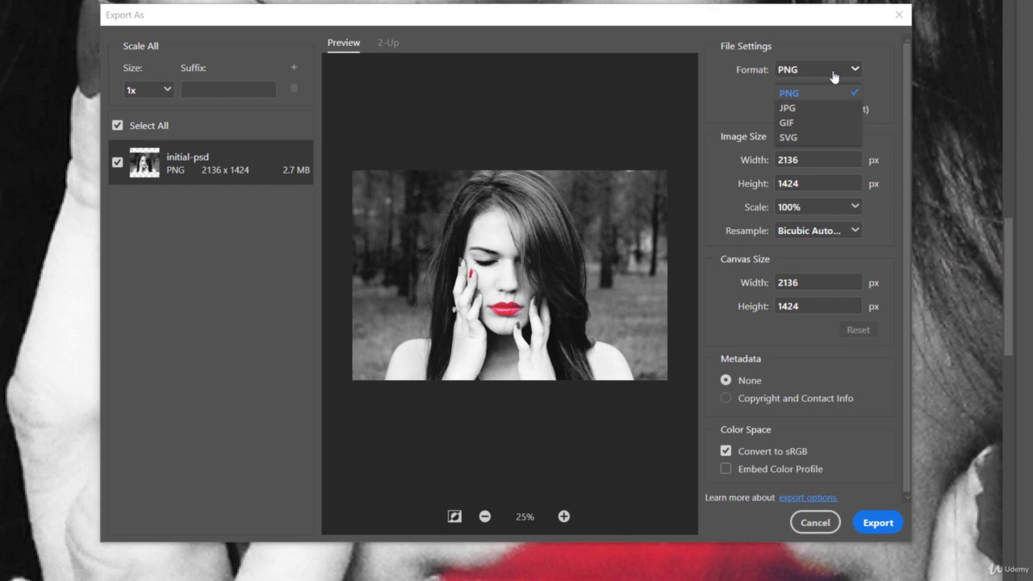
left_click(835, 77)
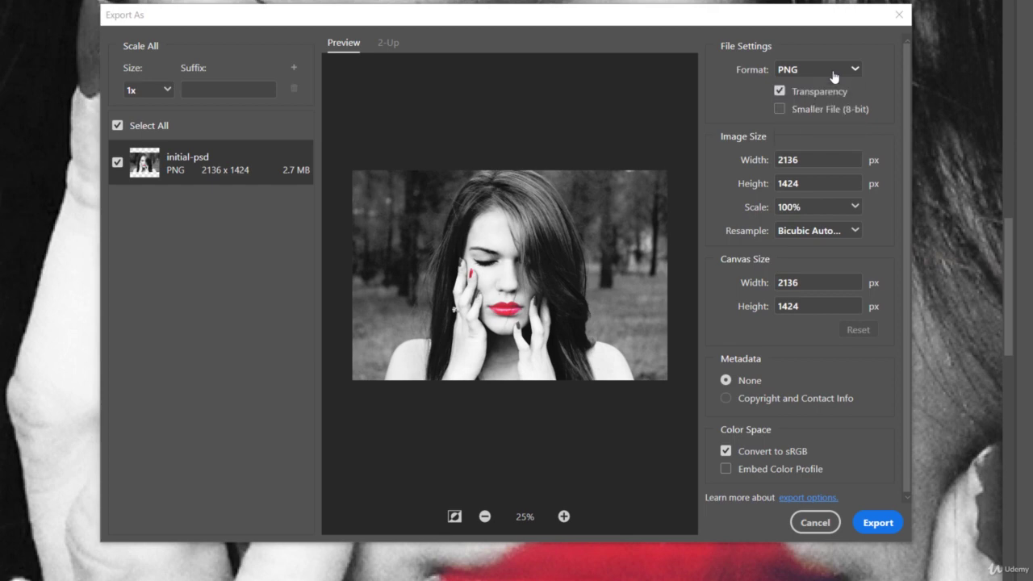
left_click(835, 77)
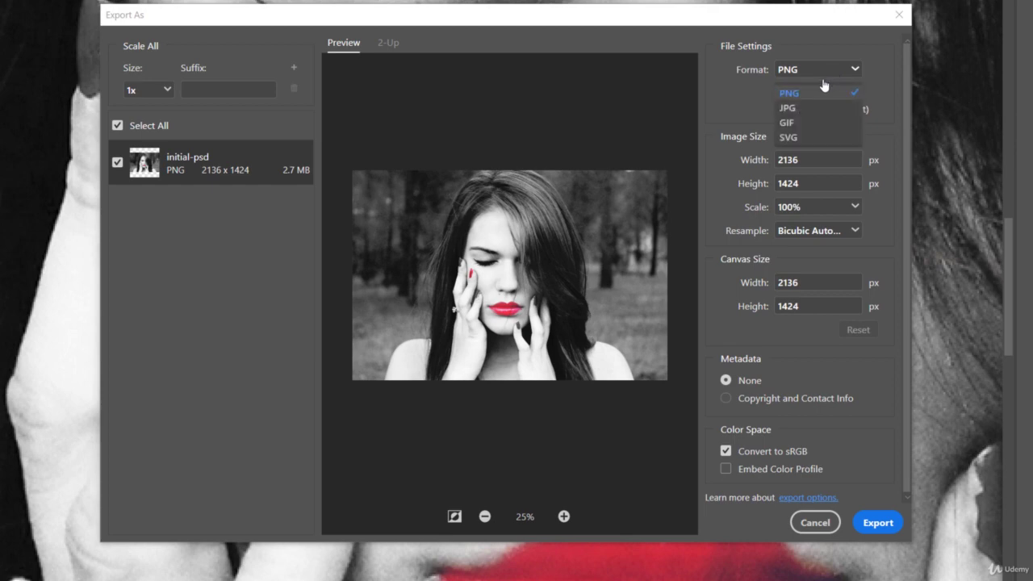
left_click(788, 108)
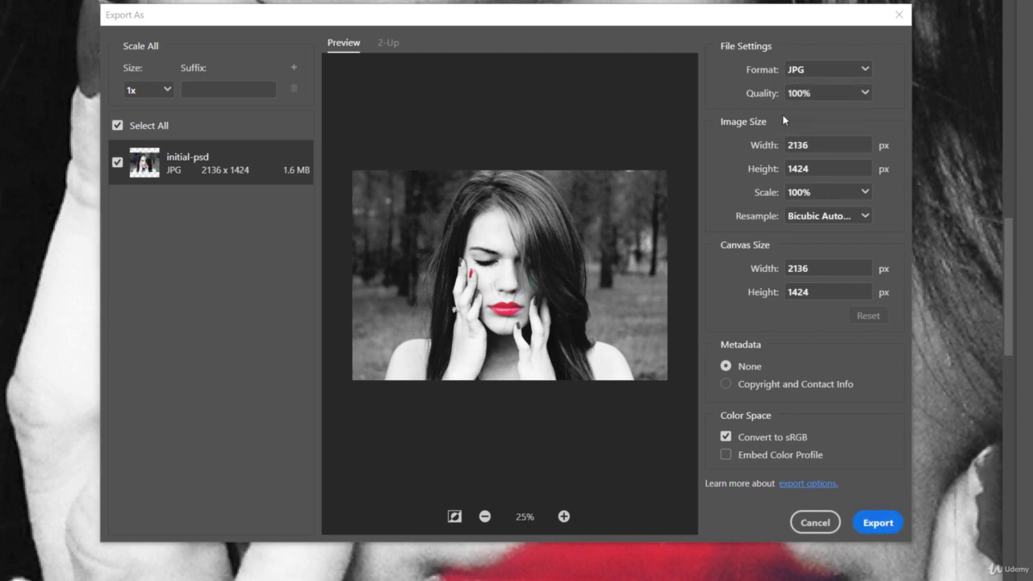
left_click(862, 97)
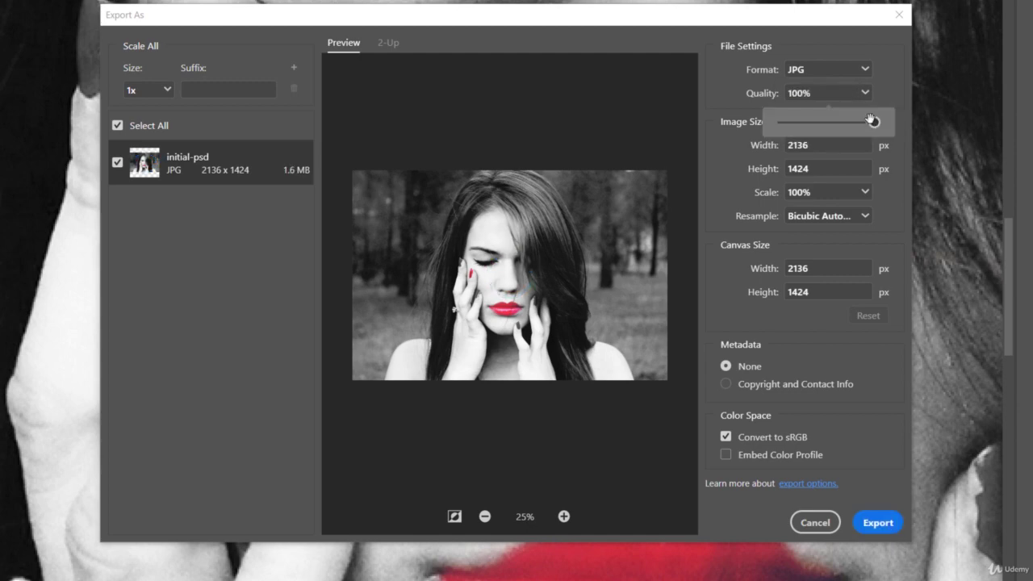
mouse_move(872, 120)
left_mouse_down()
mouse_move(837, 121)
mouse_move(855, 121)
left_mouse_up()
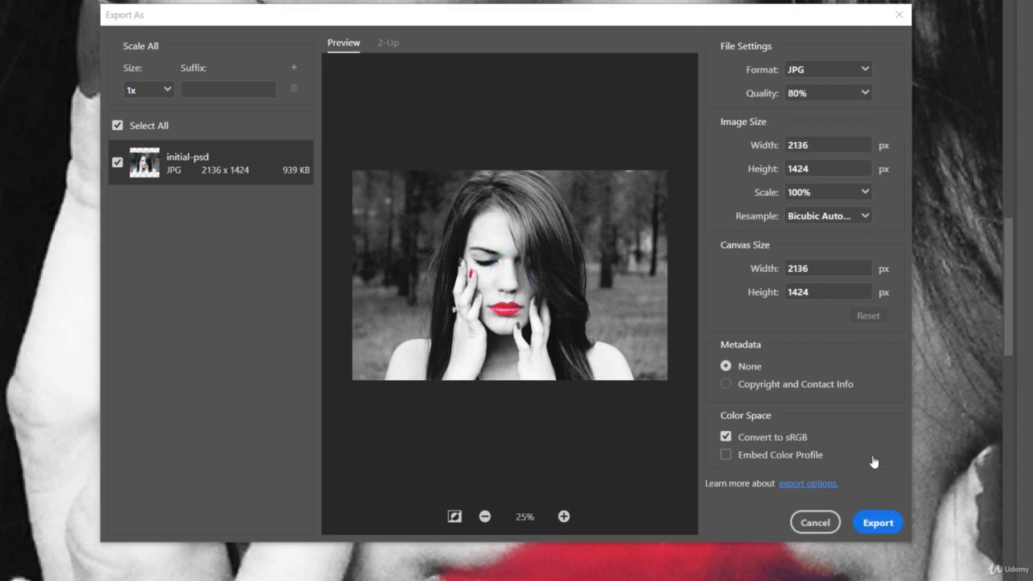
Start exporting the JPG and enlarge the save dialog to choose where the file goes.
left_click(878, 522)
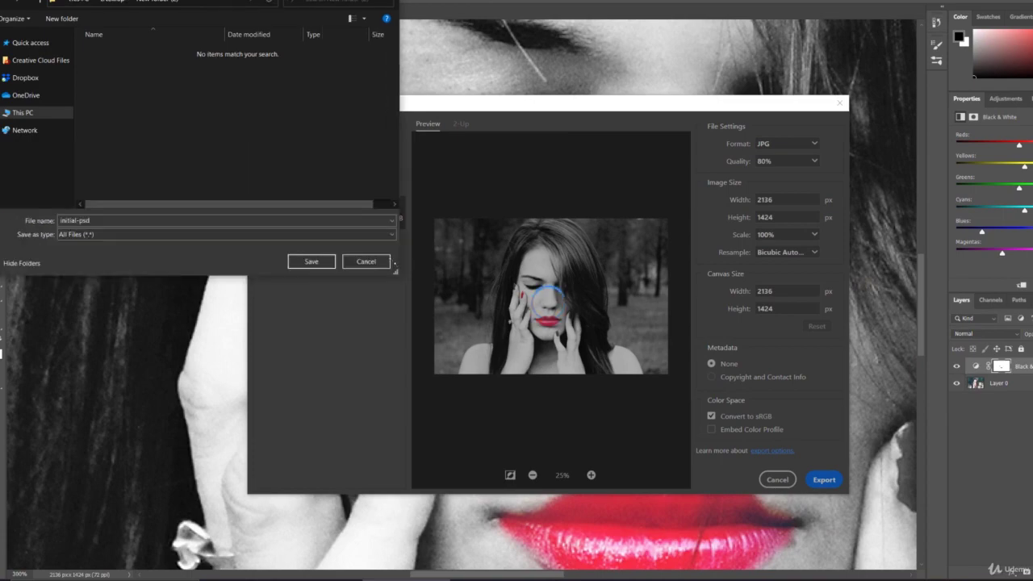
left_click_drag(395, 262, 423, 277)
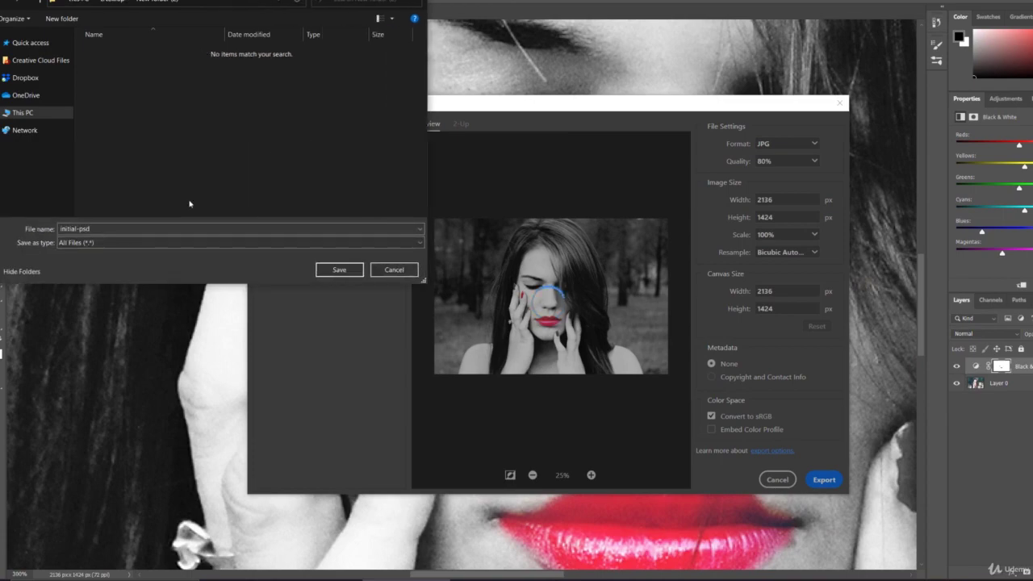